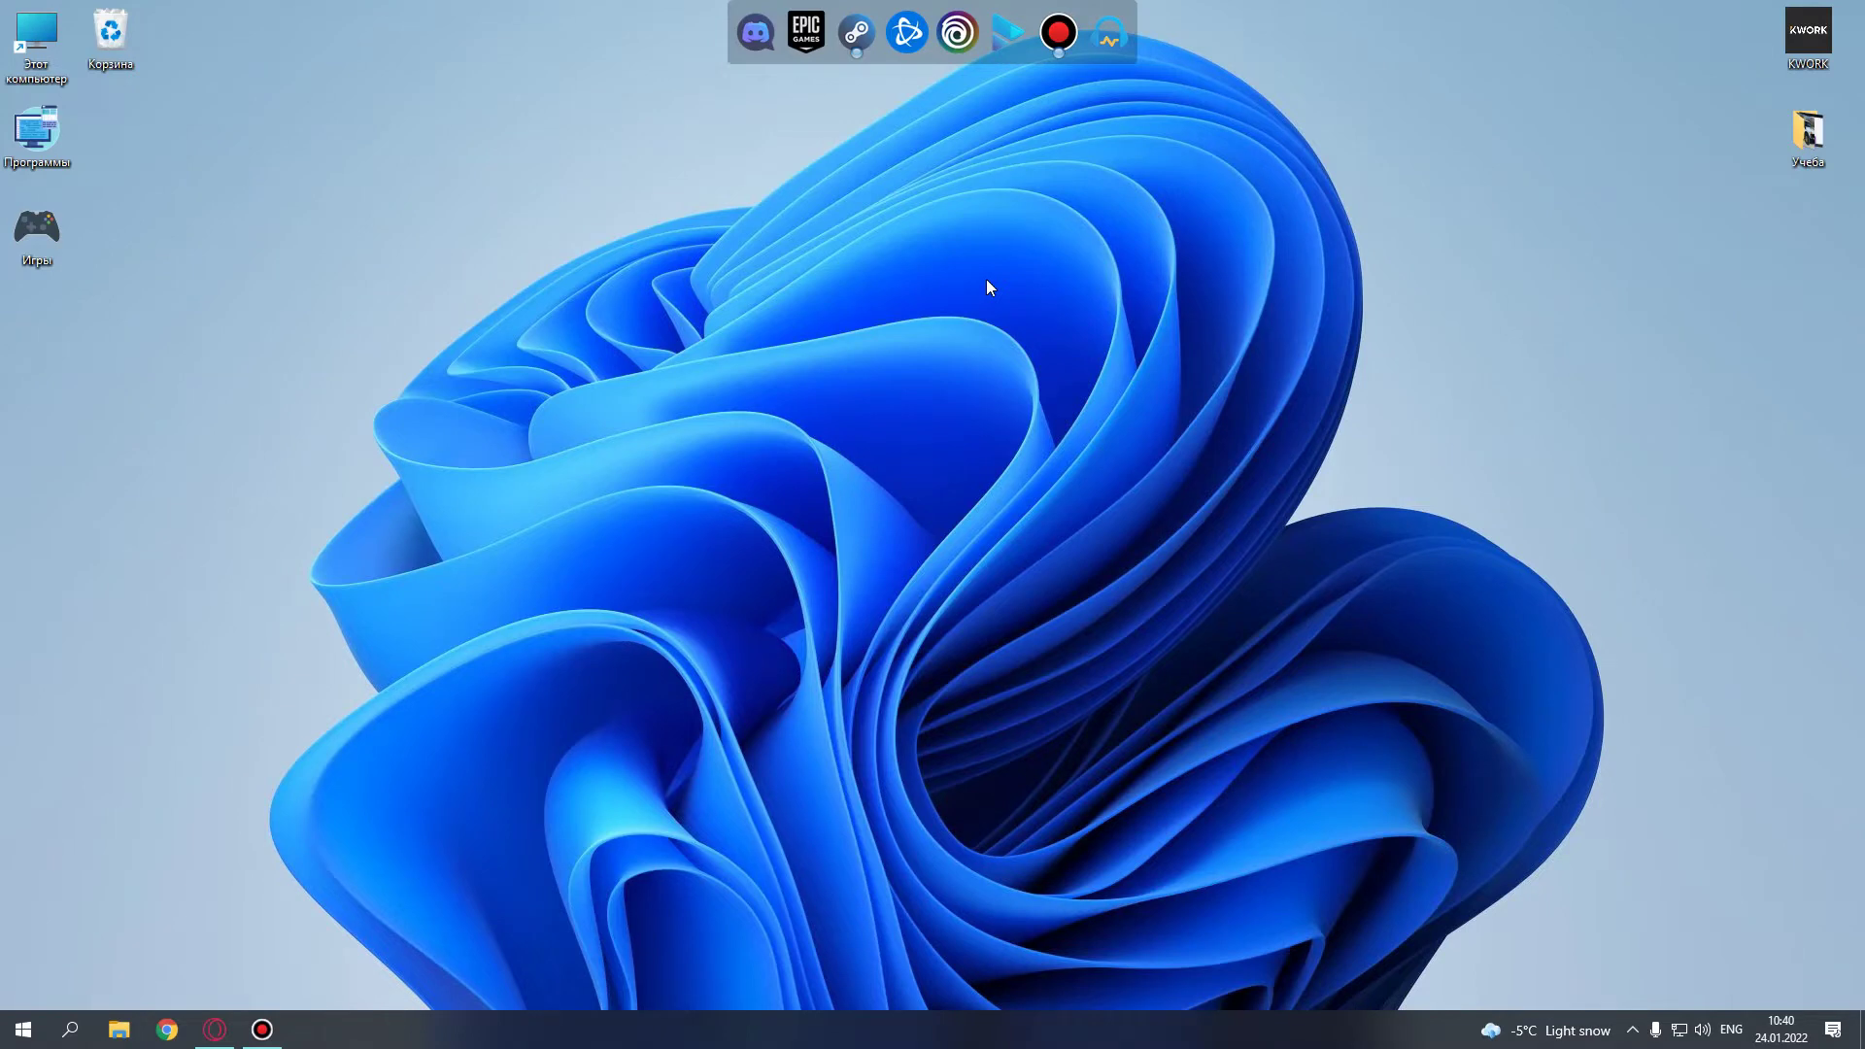
- Open the user's temporary files folder with the Run command %temp%
key(super+r)
key(BackSpace)
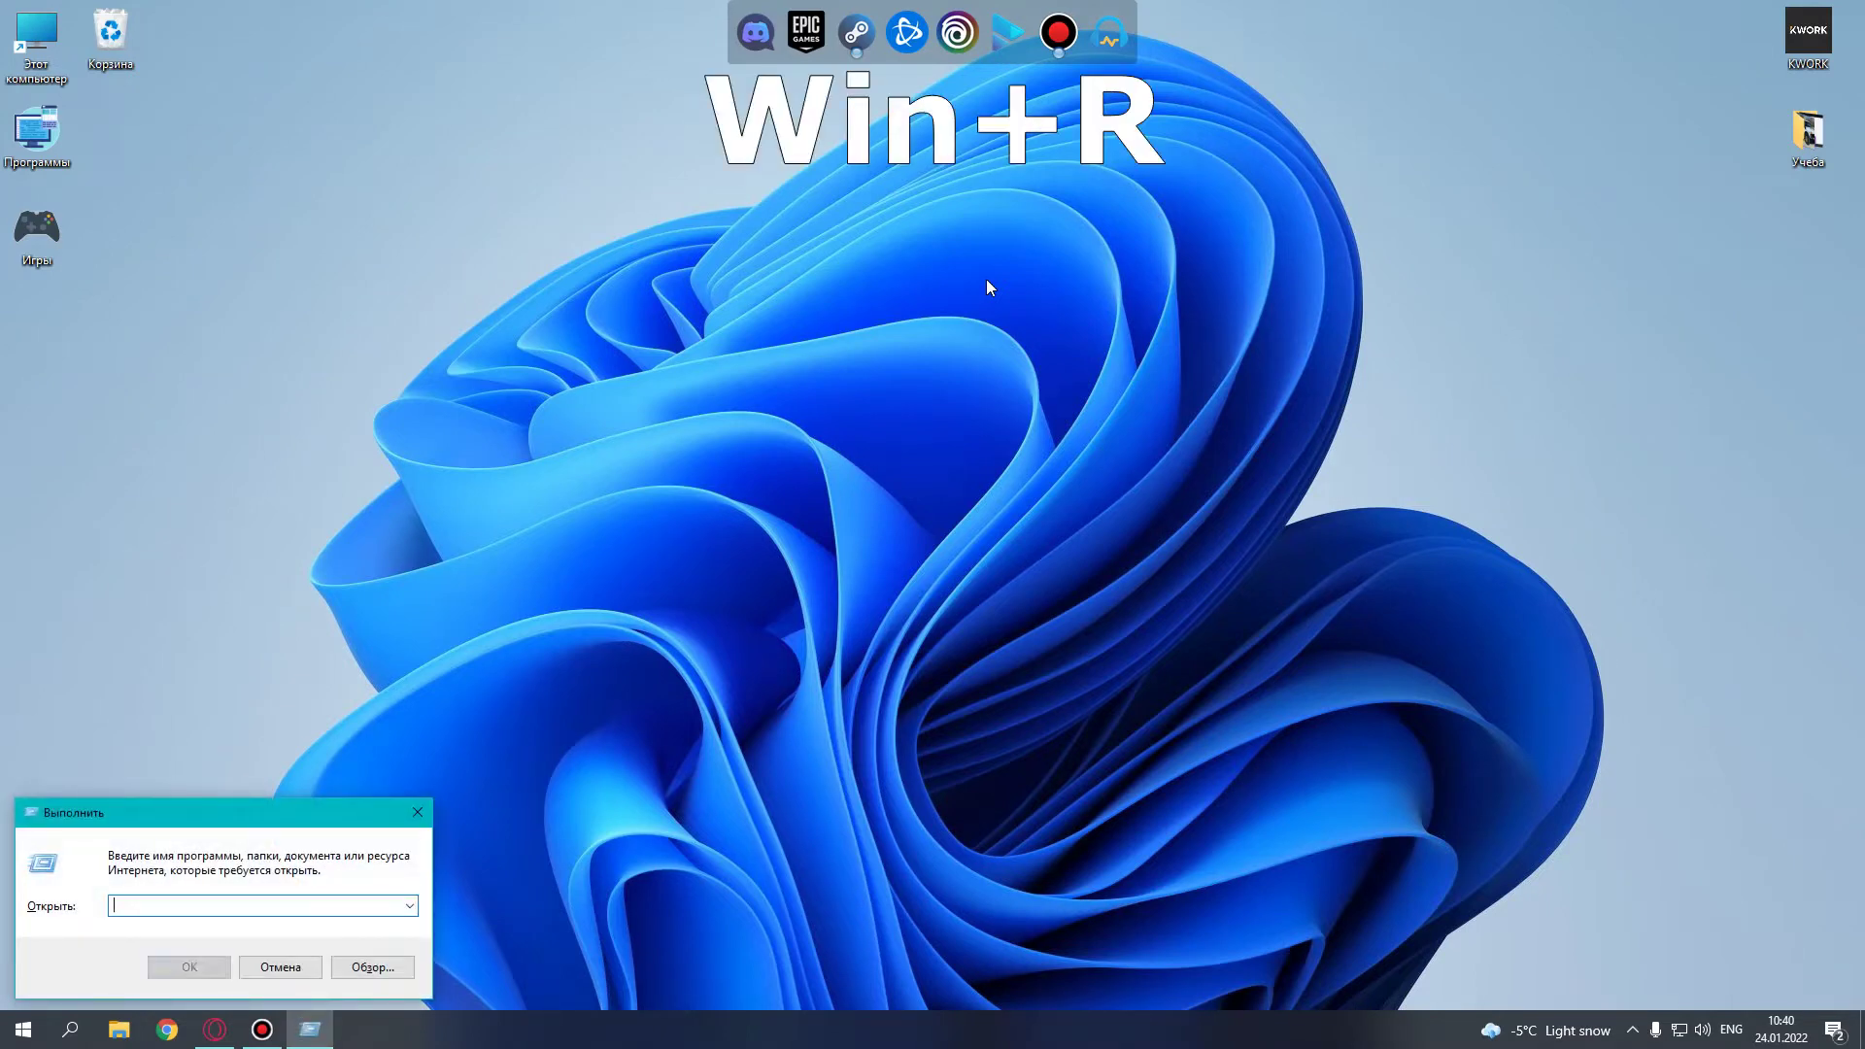
text(%)
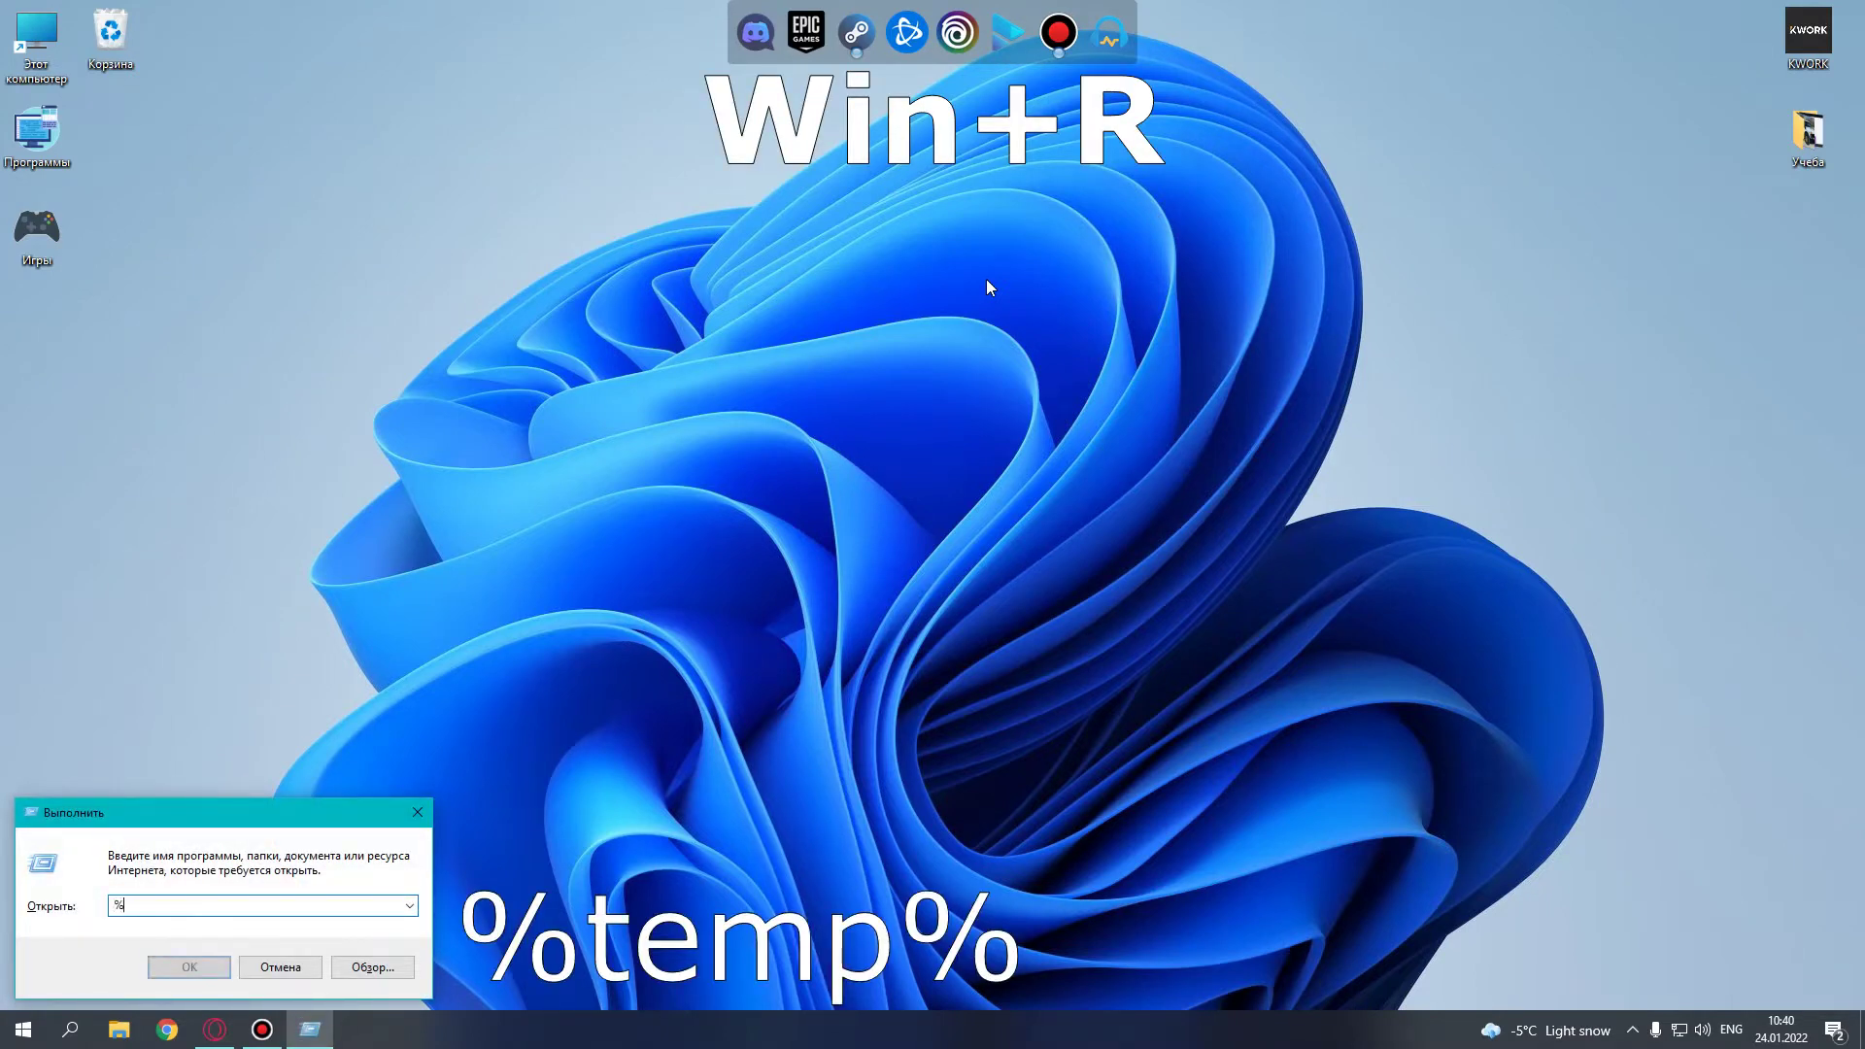
text(temp%)
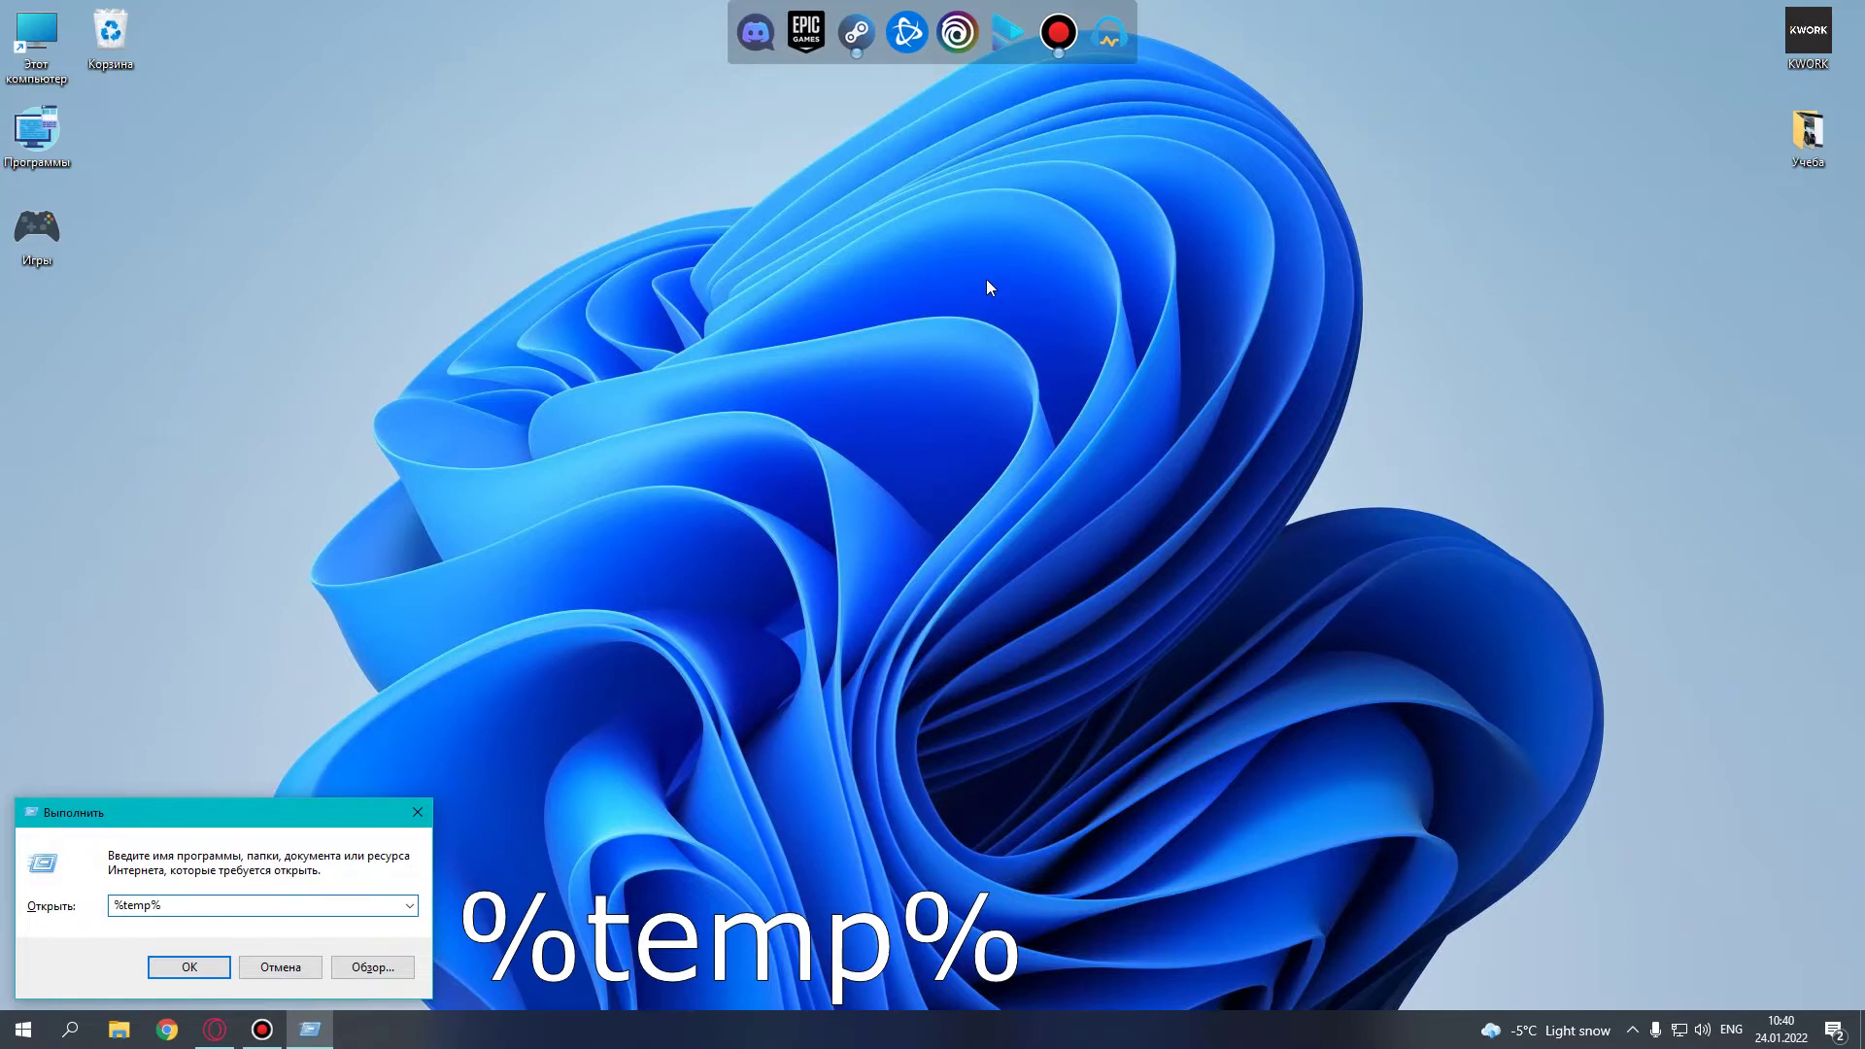
key(Return)
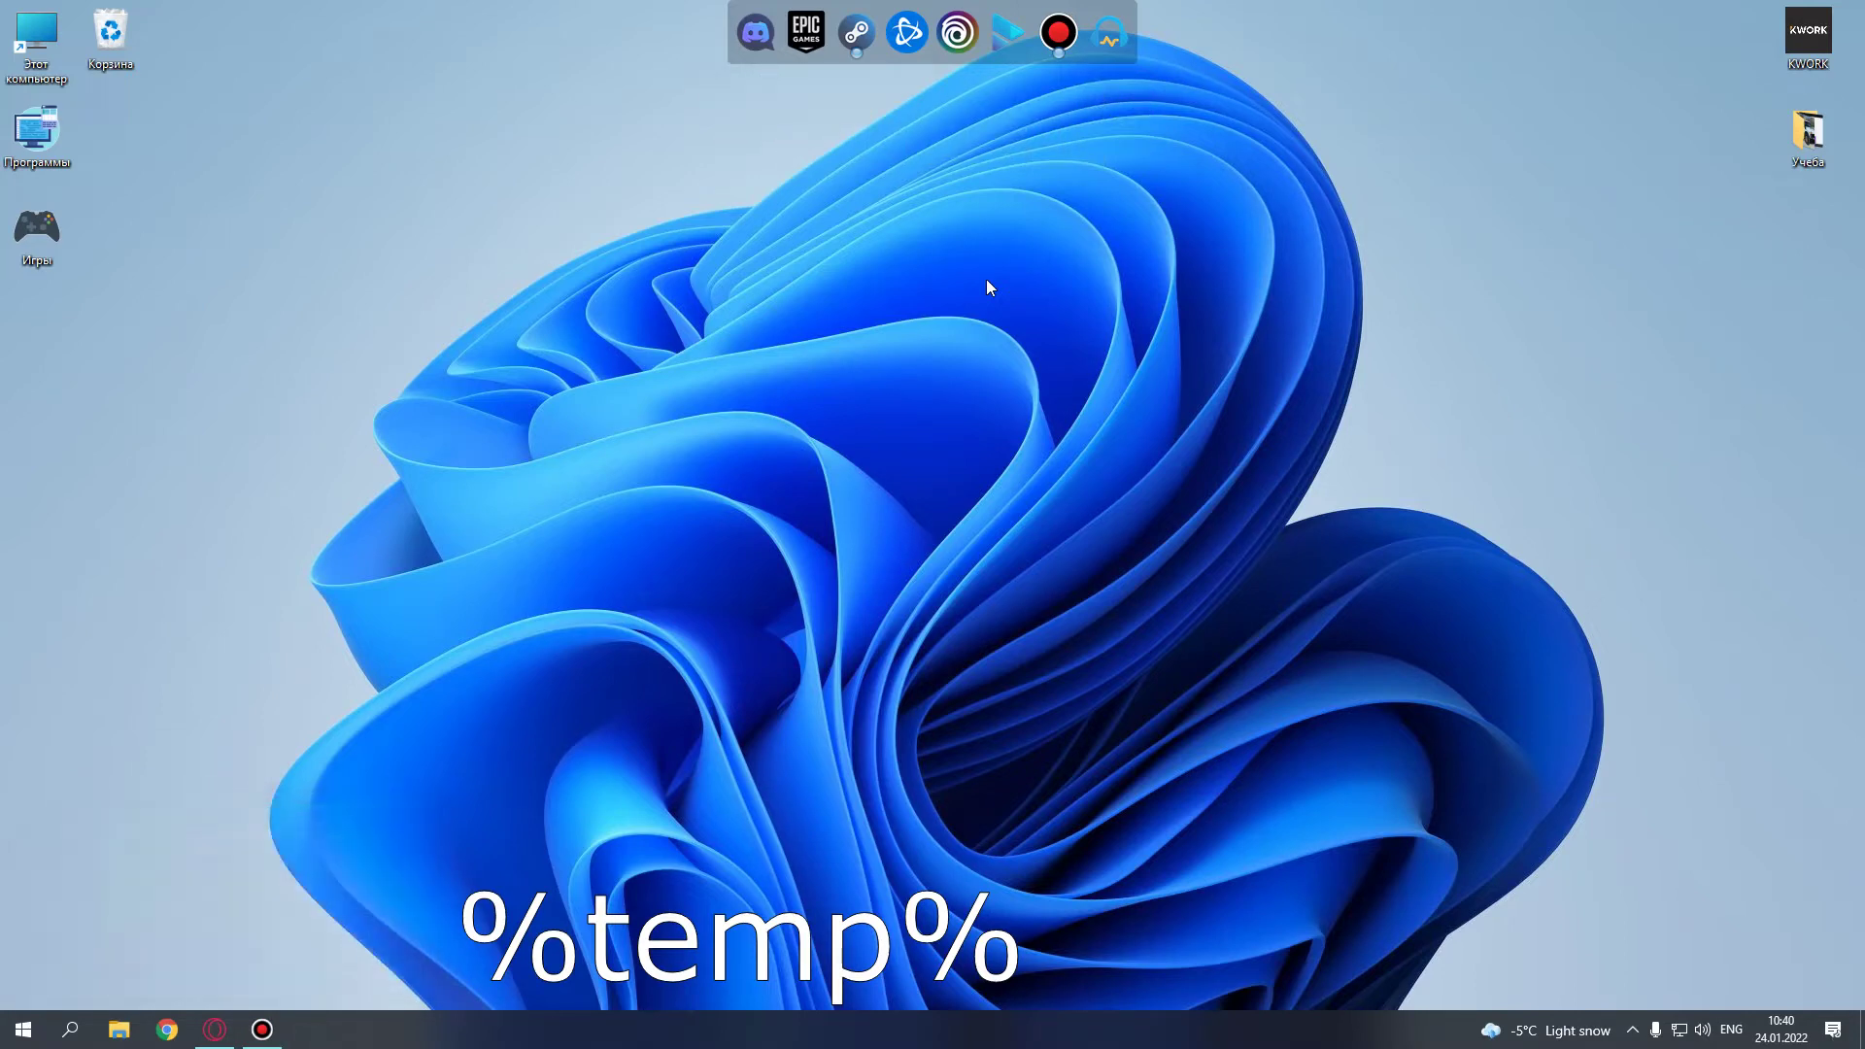
- Delete everything in the user's Temp folder, skipping files that are in use
drag(806, 114, 171, 1001)
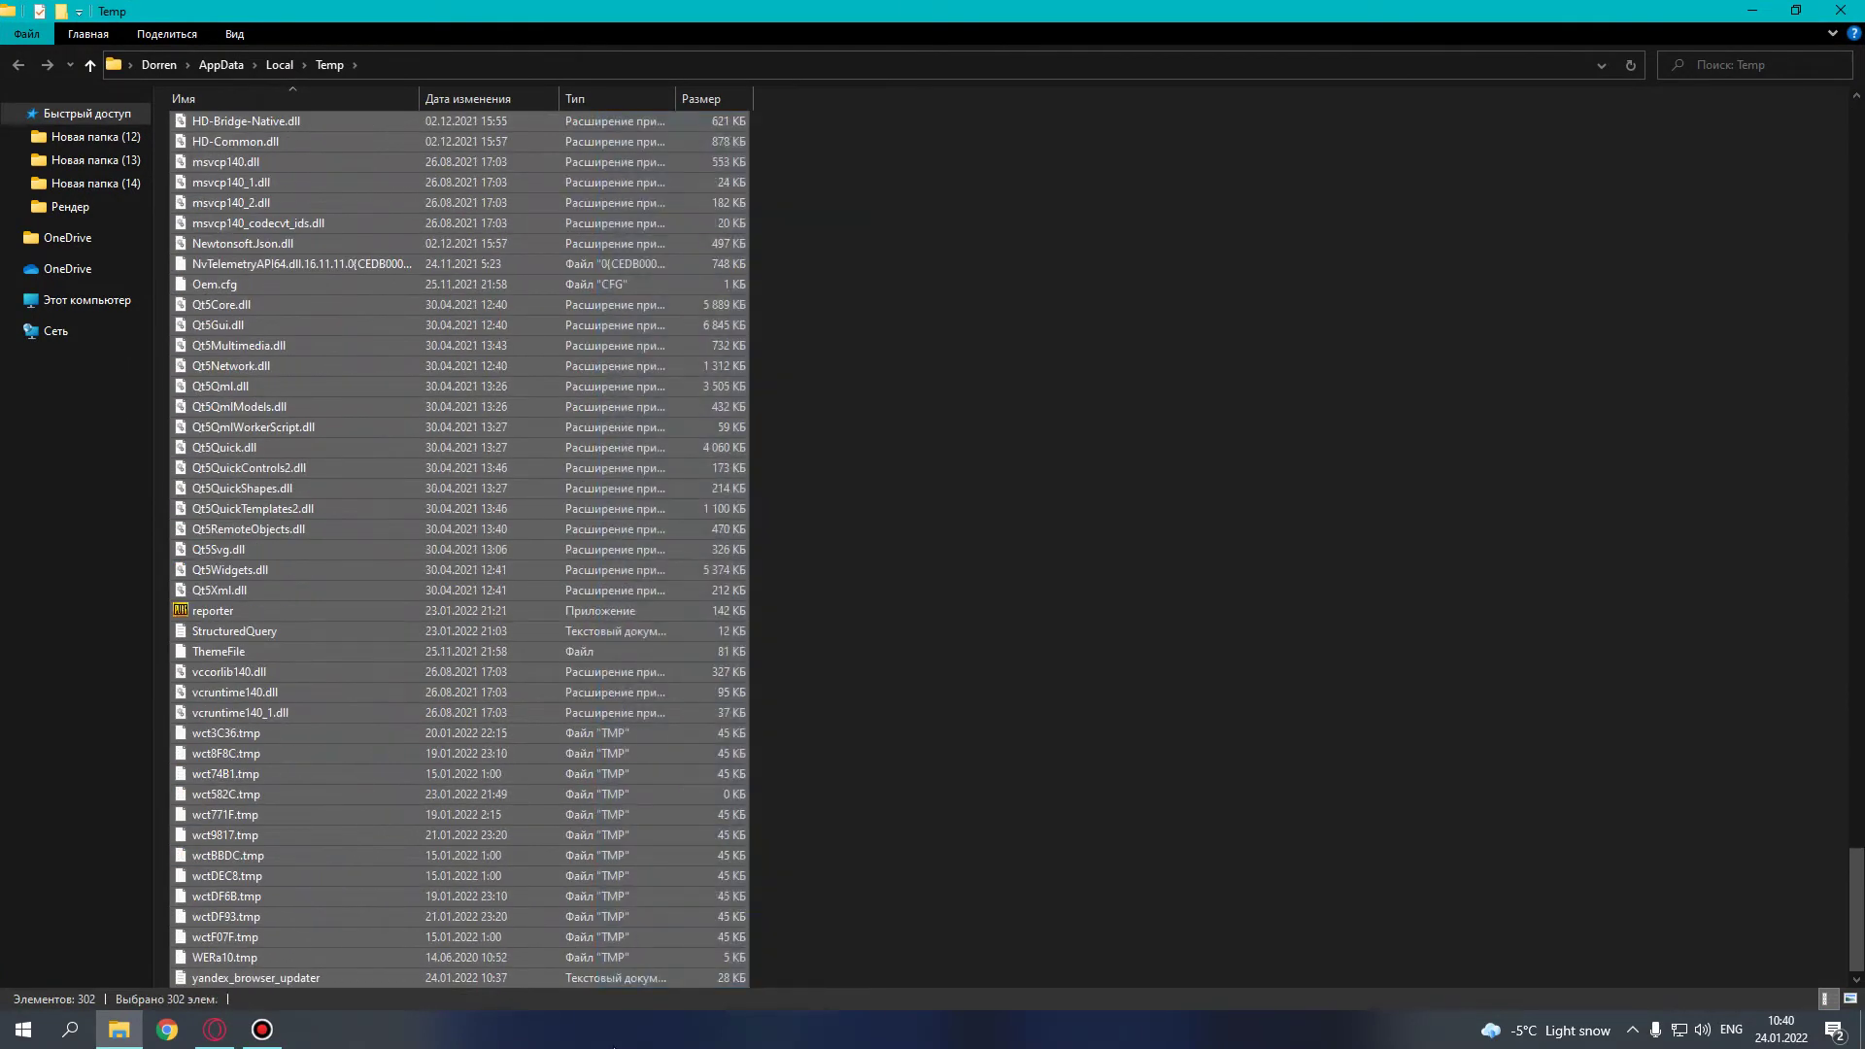
right_click(481, 802)
click(544, 739)
click(425, 392)
click(416, 420)
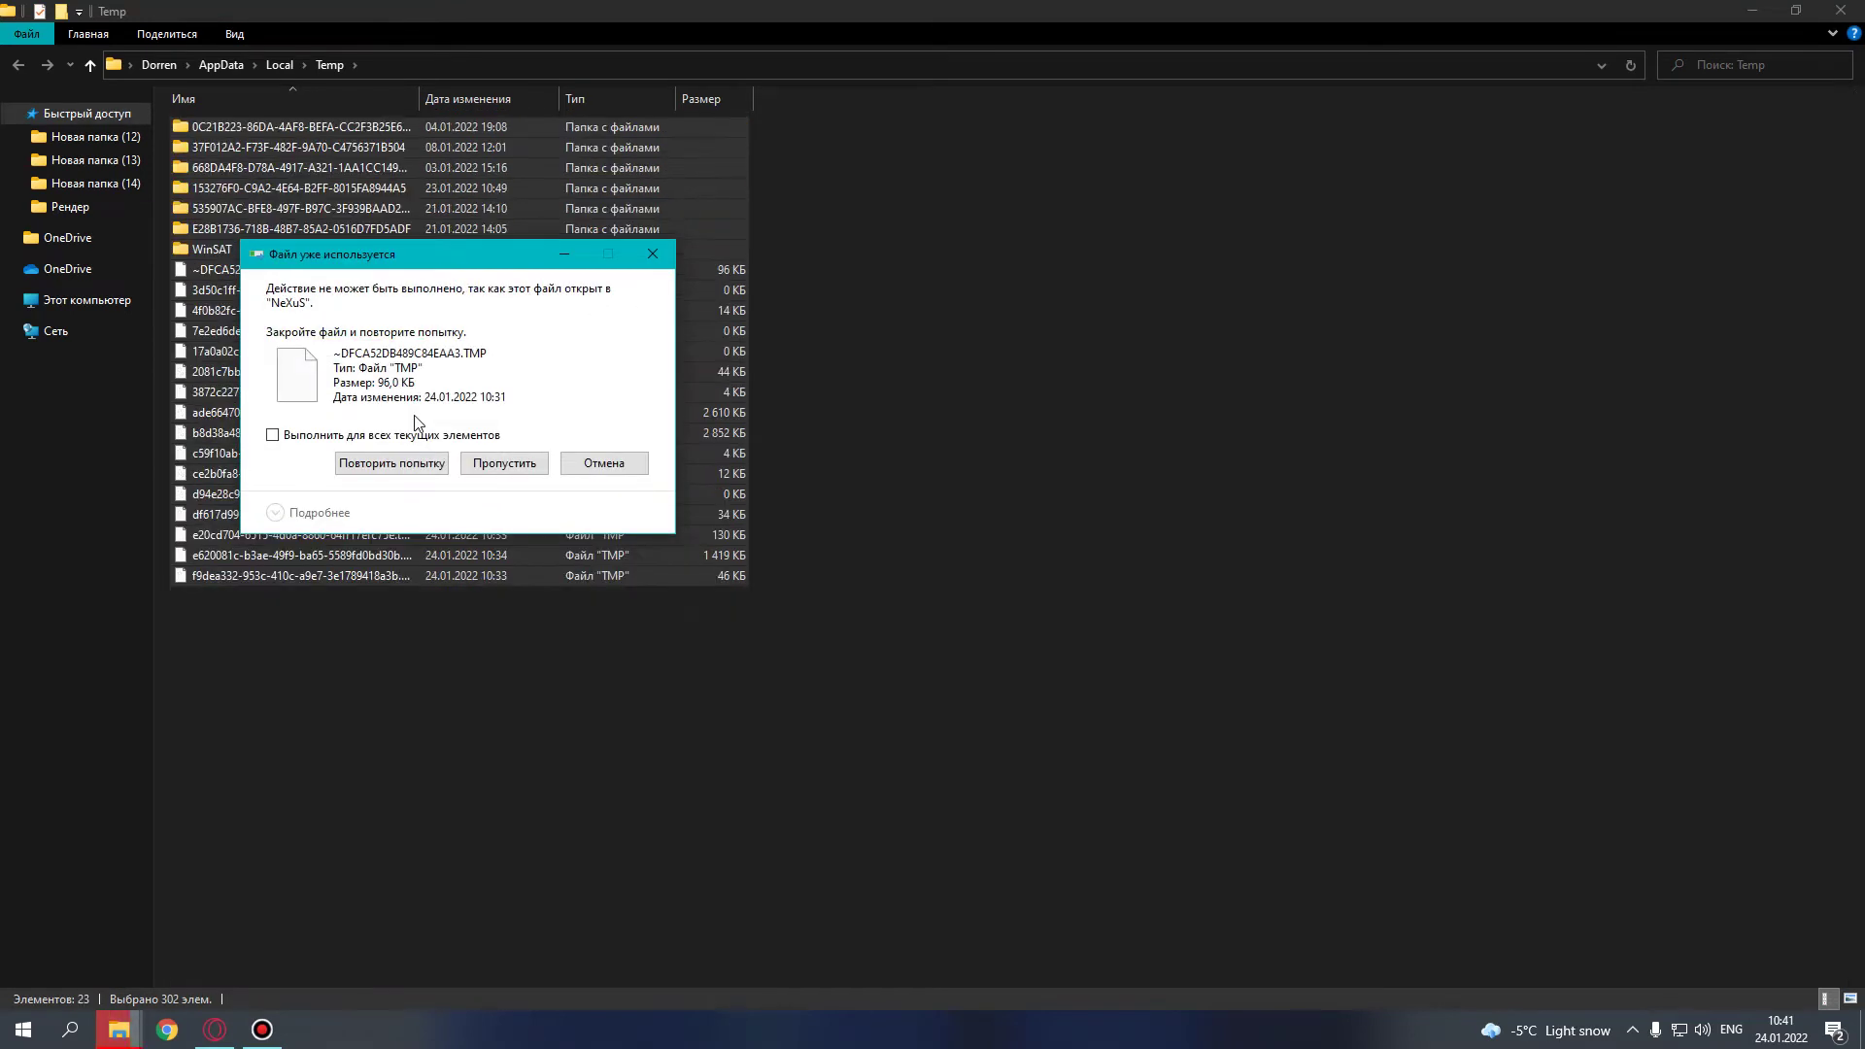
click(524, 472)
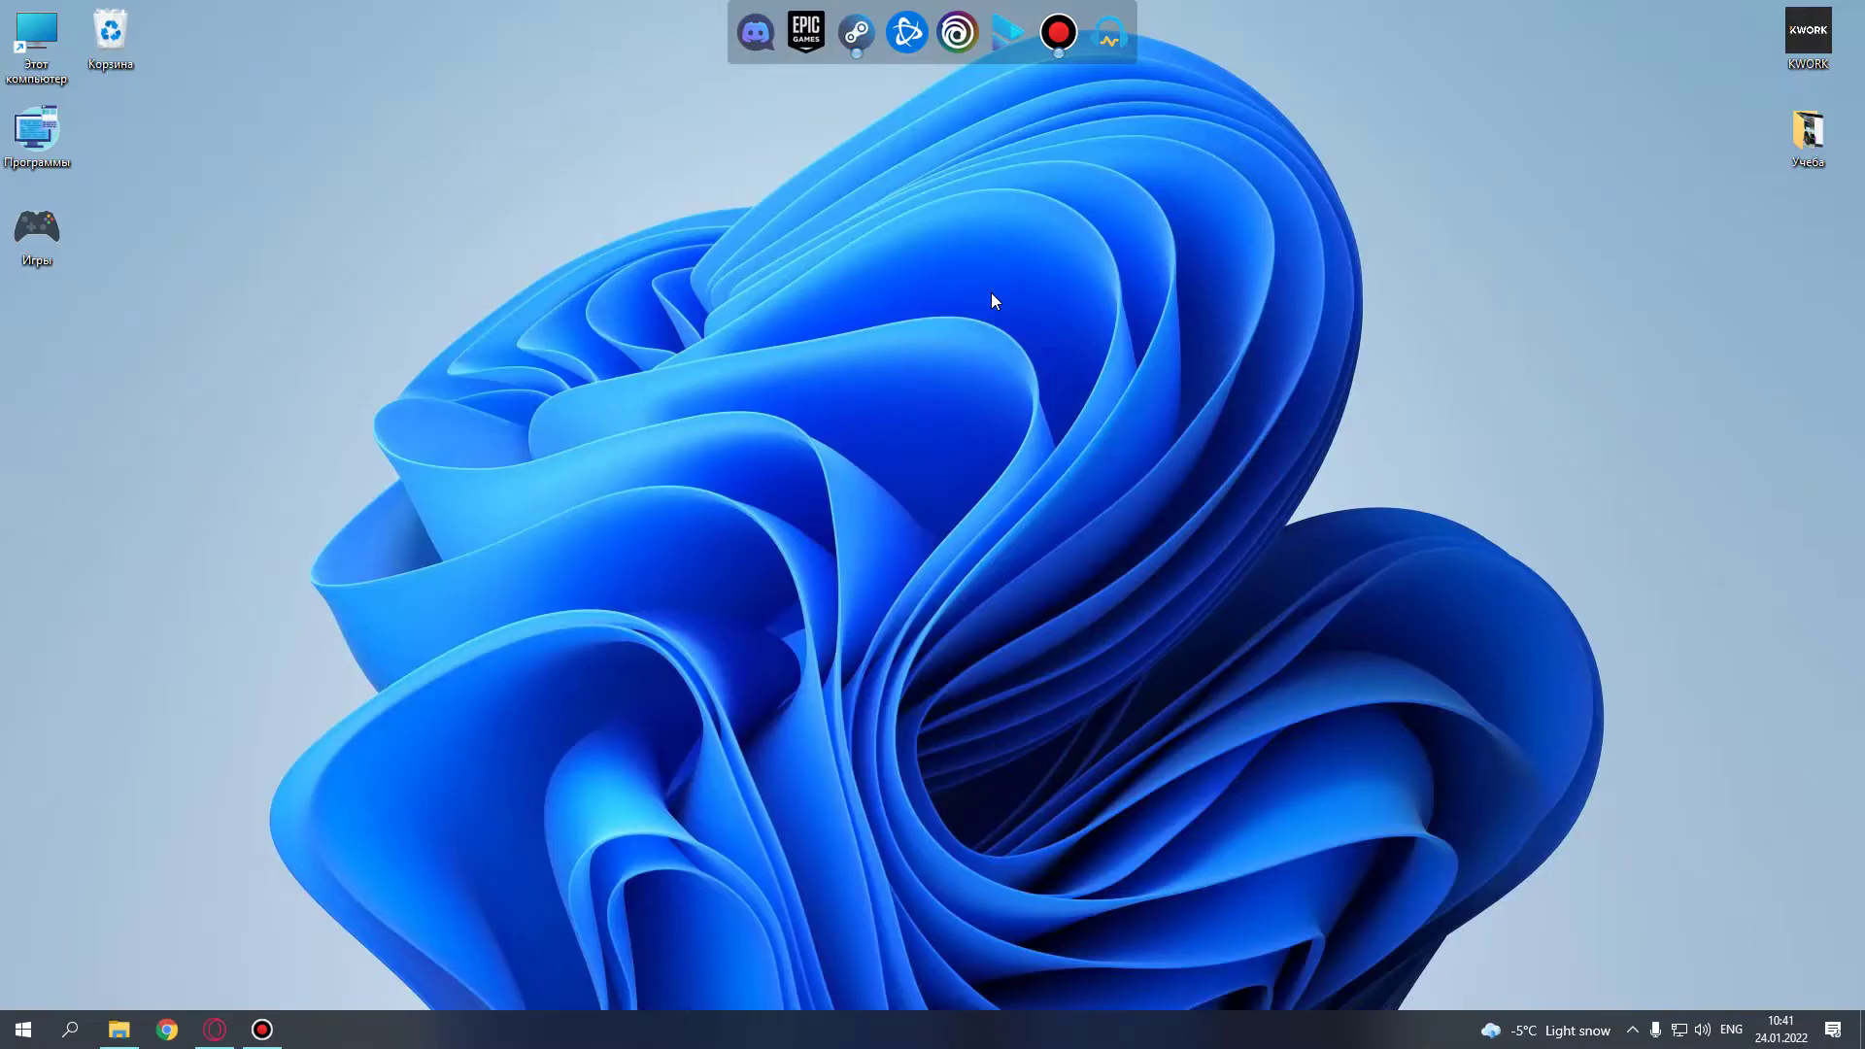
- Open the Windows Temp folder with the Run command temp
key(super+r)
text(tem)
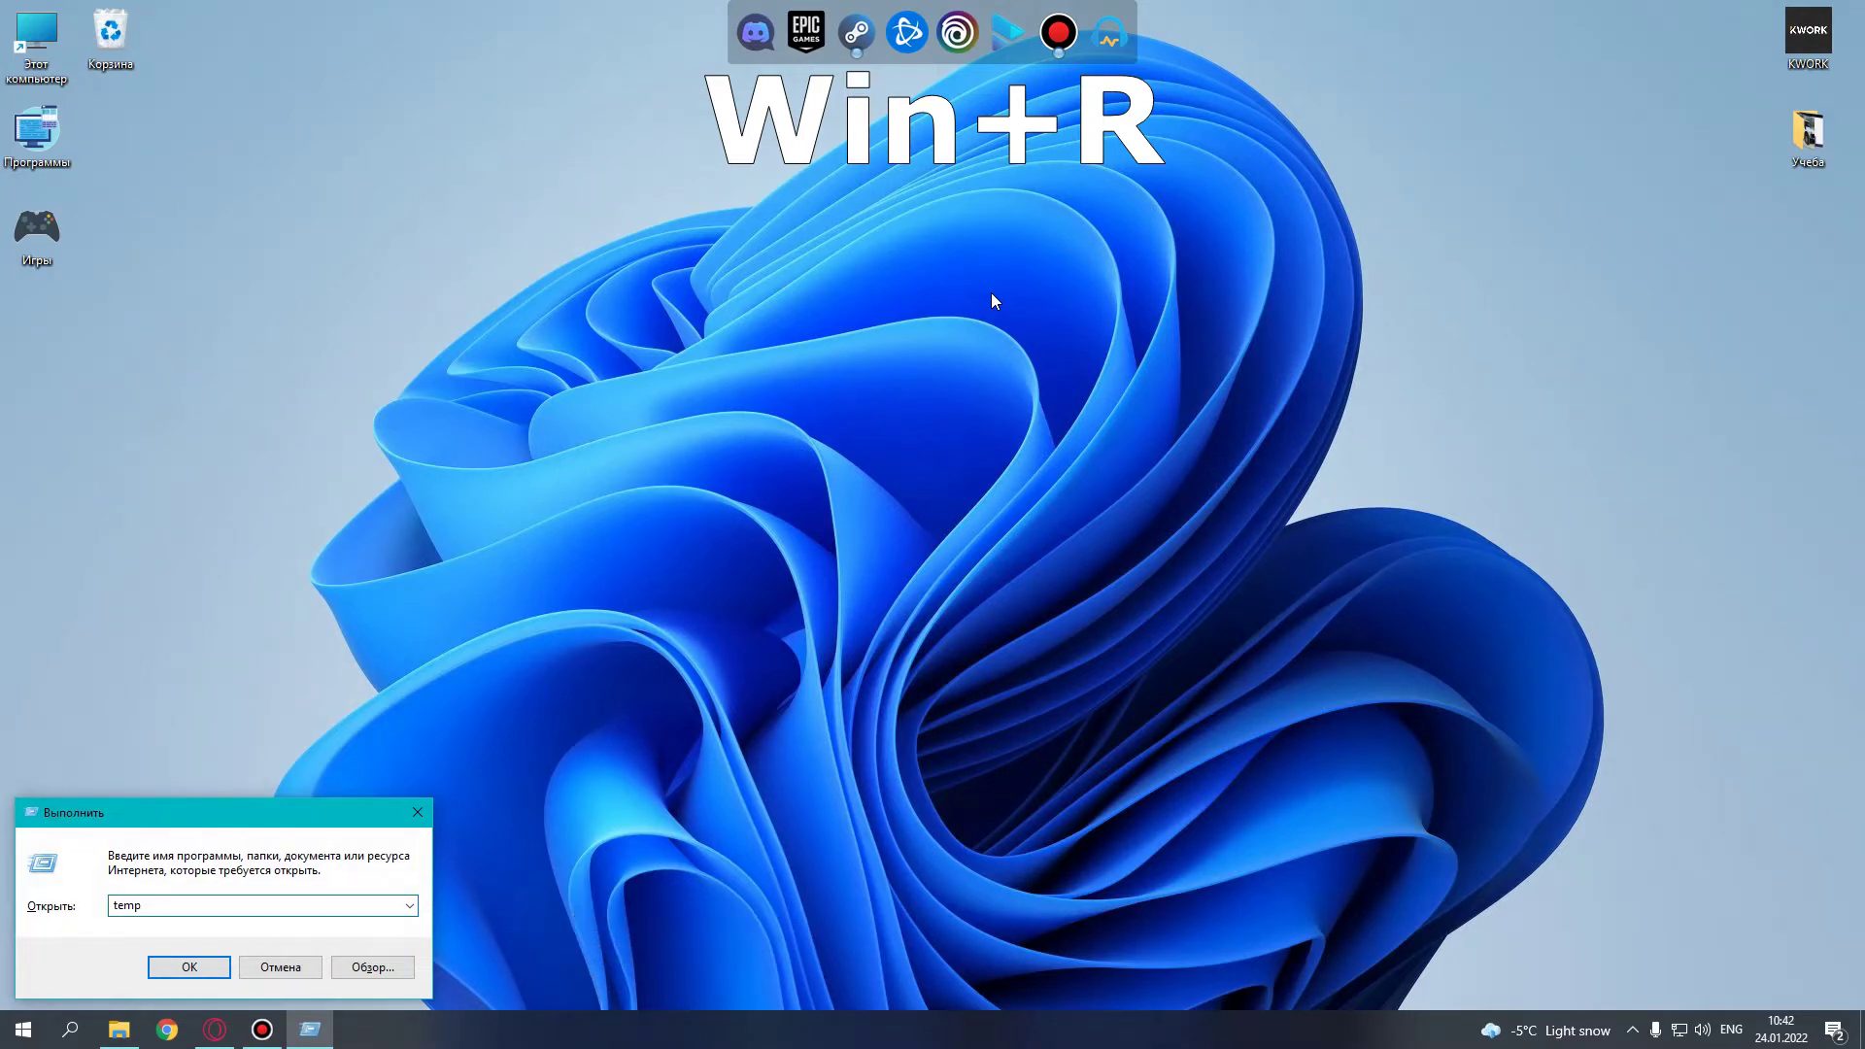
key(Return)
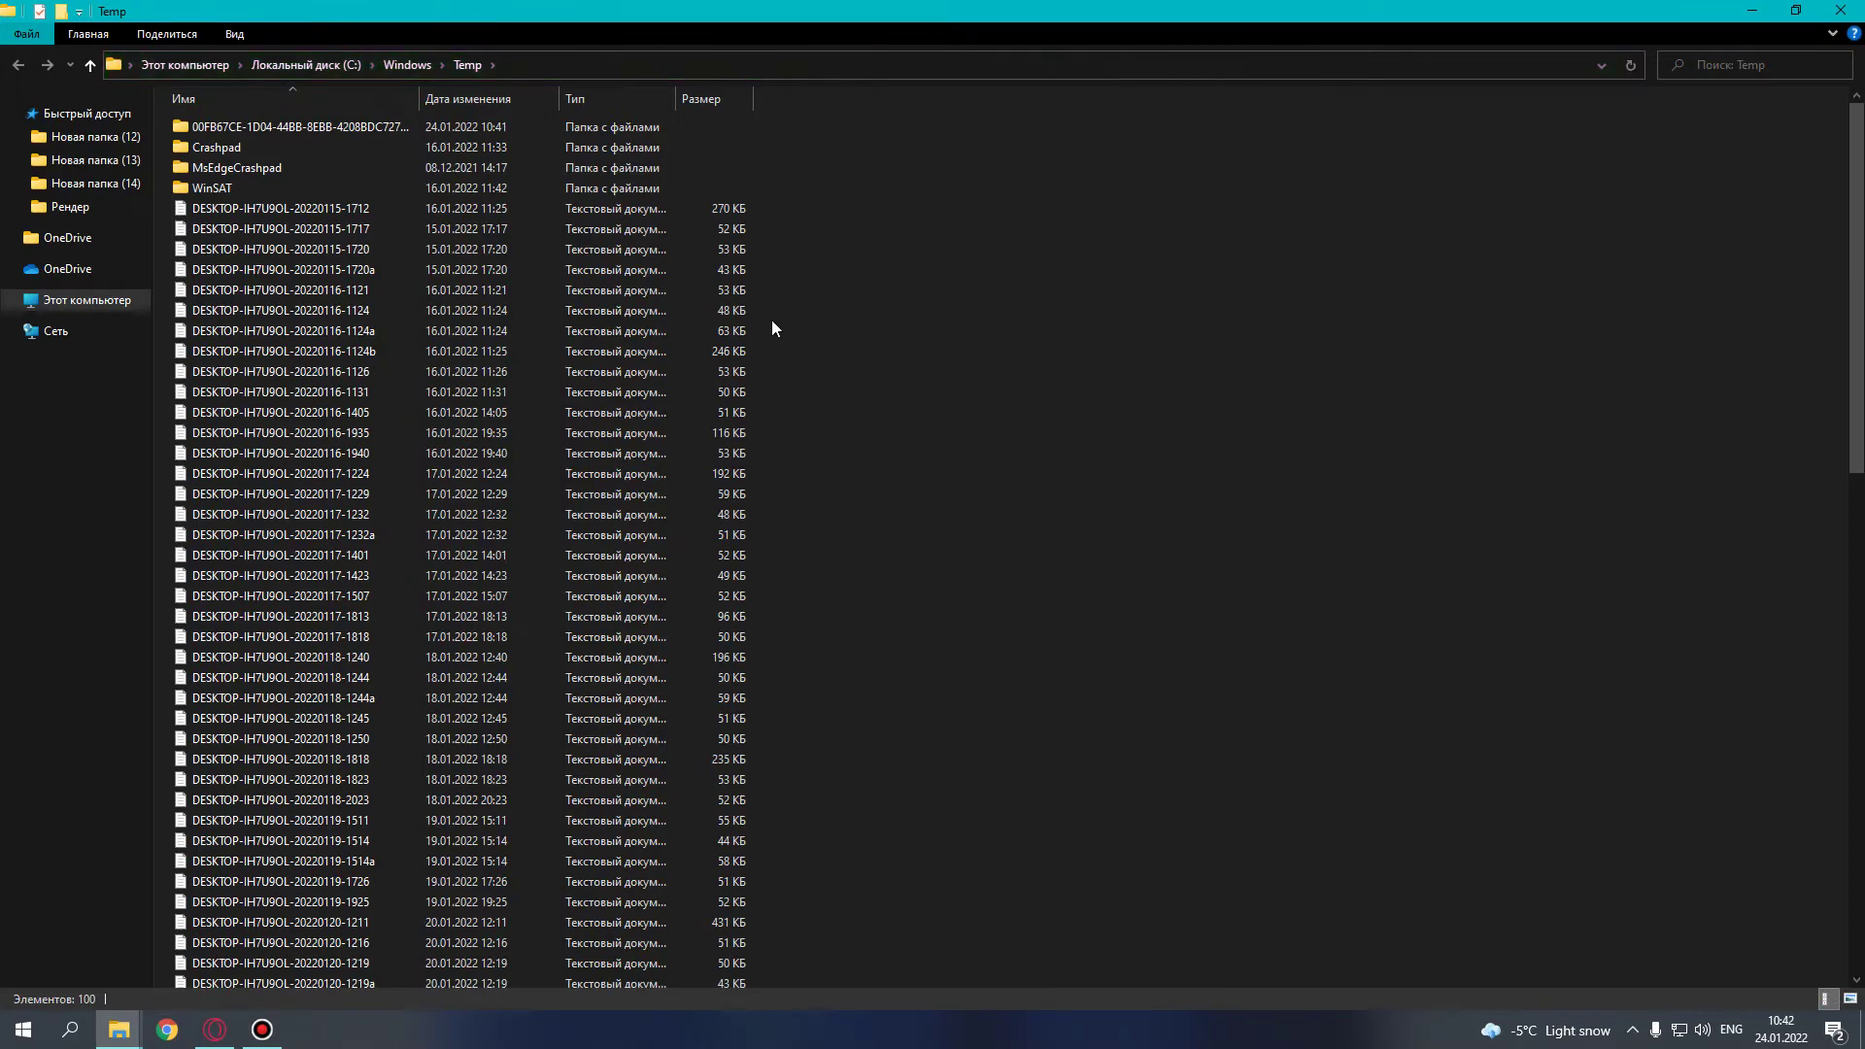
- Delete all contents of C:\Windows\Temp with administrator rights, applying to all items and skipping files in use
drag(794, 114, 586, 1035)
key(Delete)
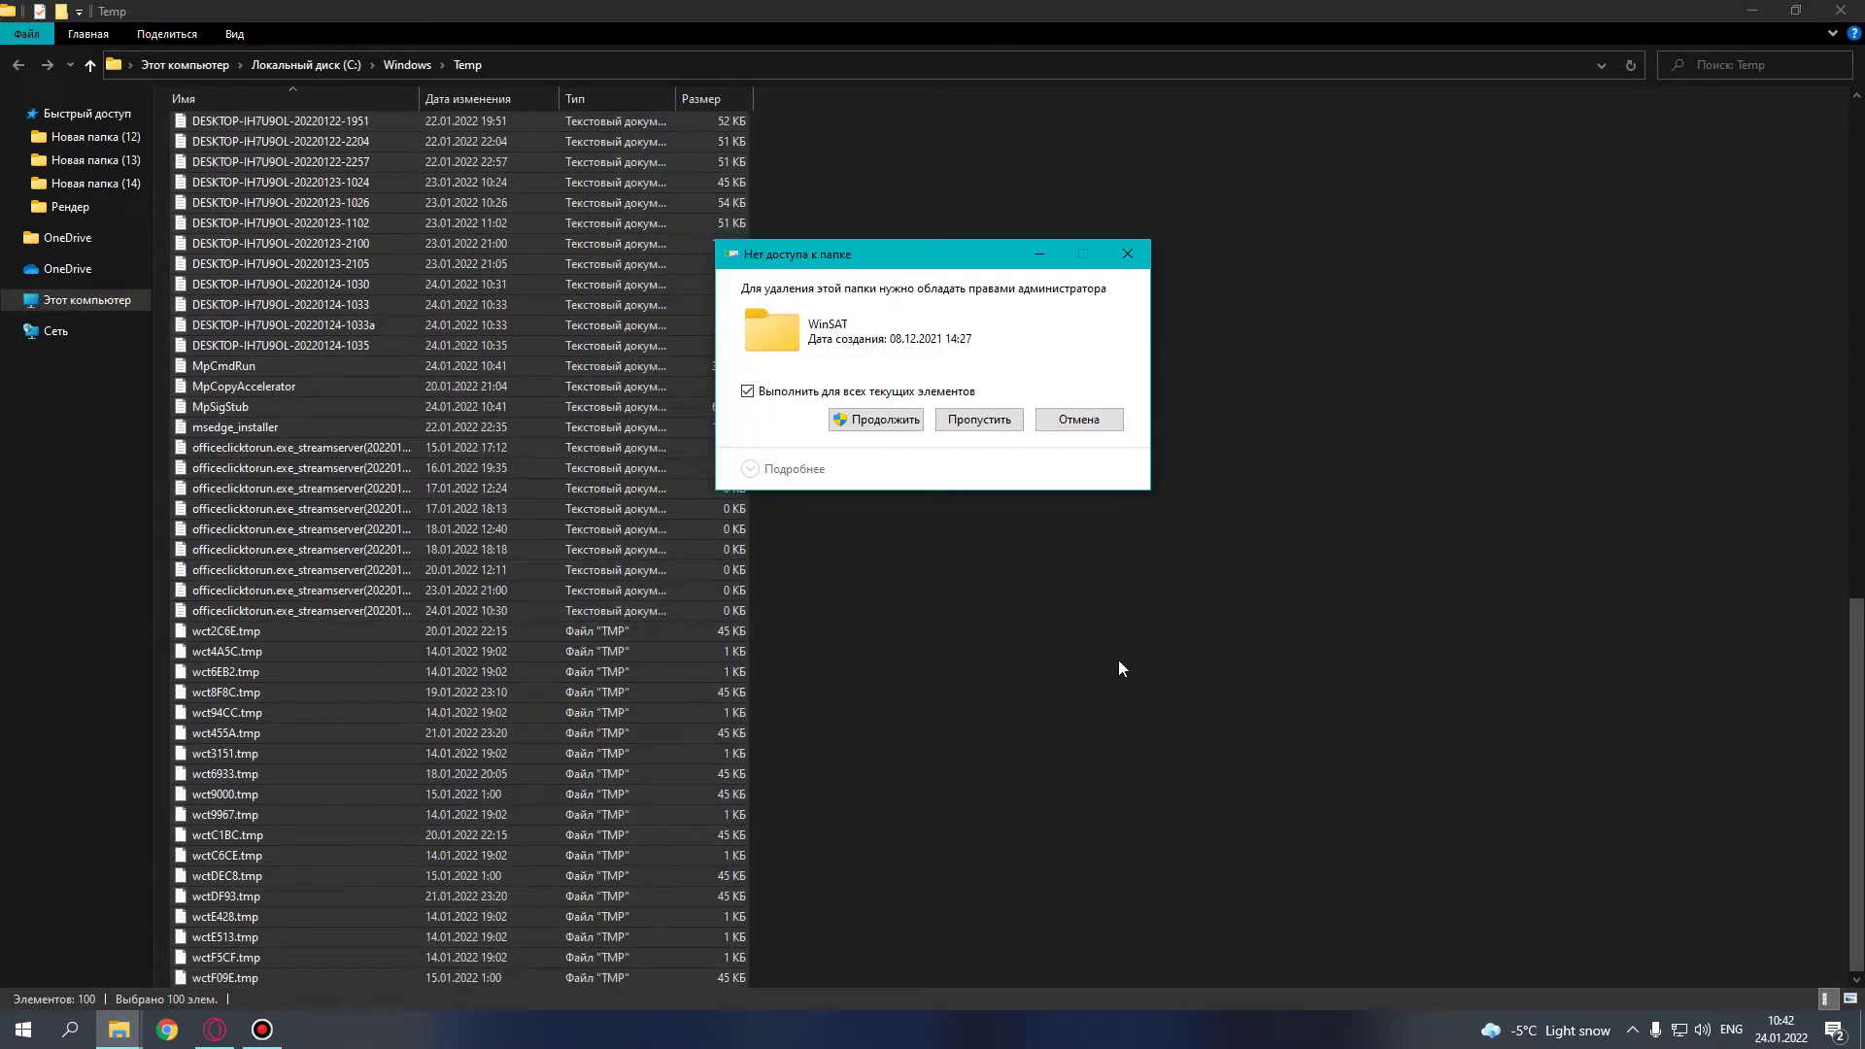
click(922, 426)
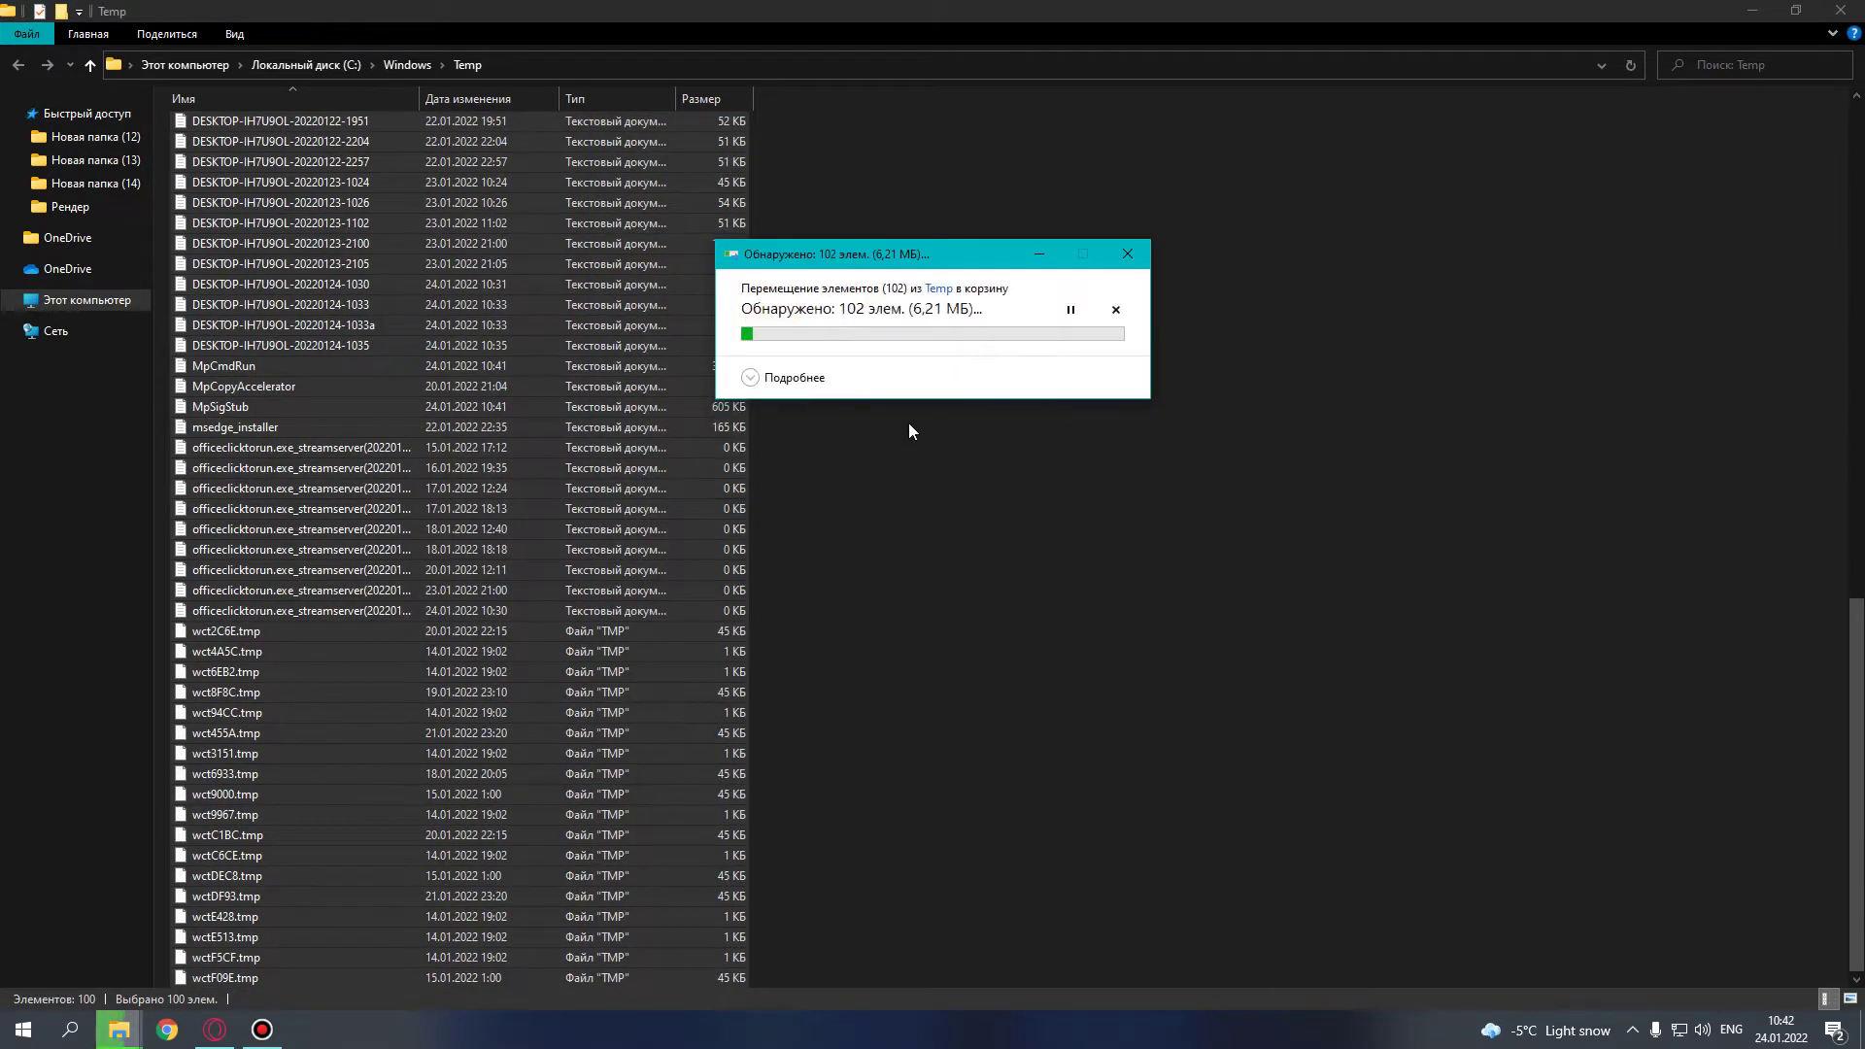
click(901, 435)
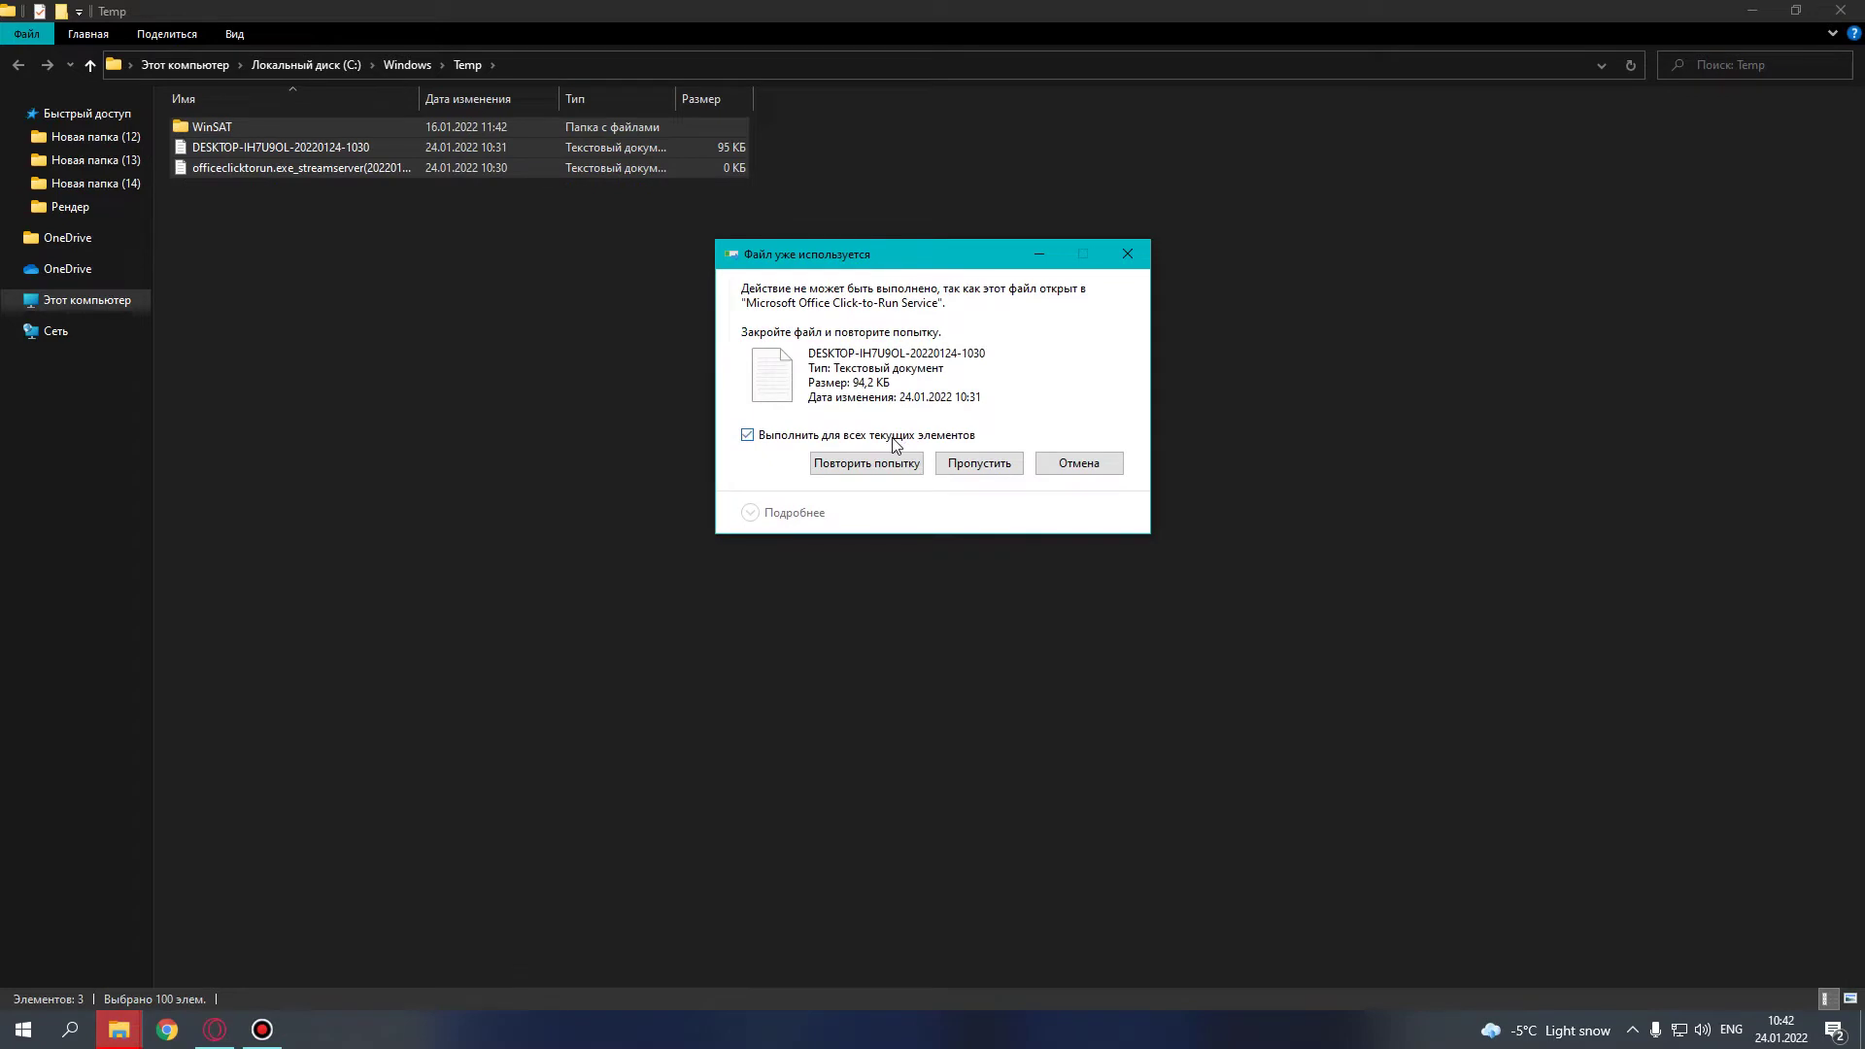
click(1004, 468)
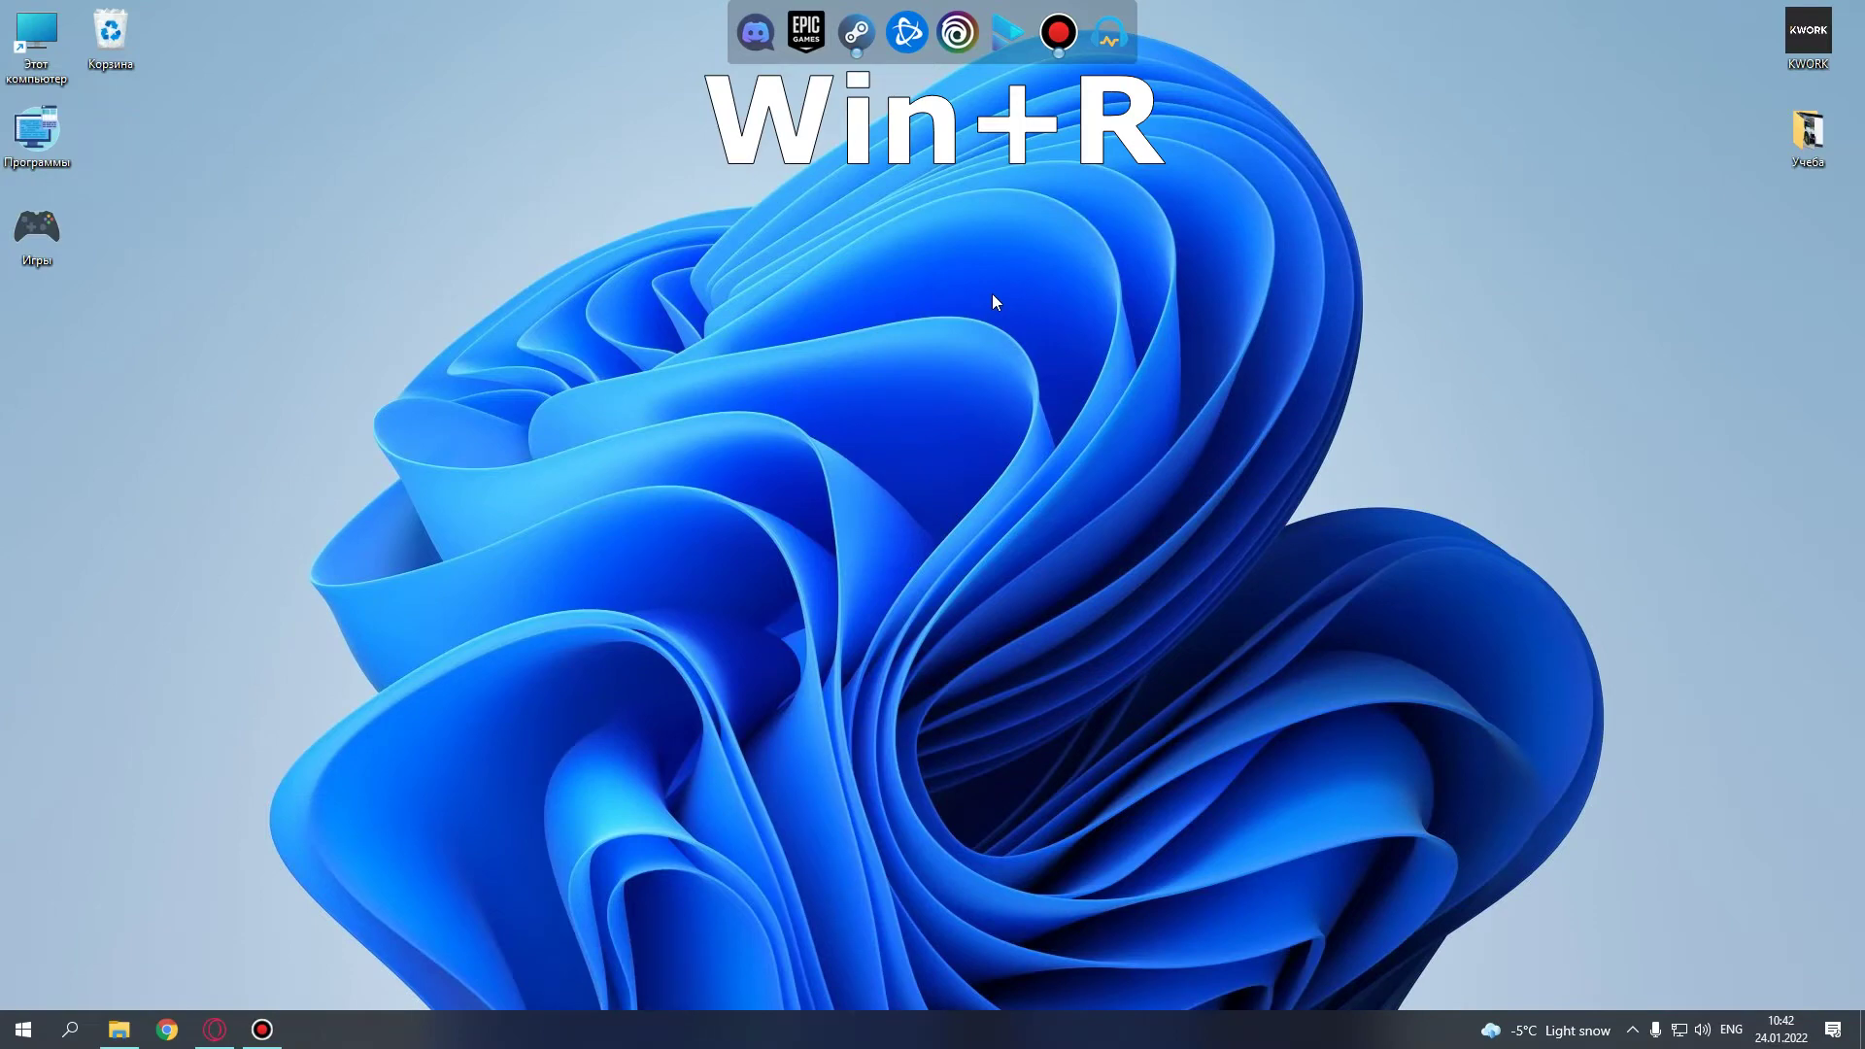
- Open the Prefetch folder with the Run command prefetch, granting access, and delete its contents, skipping files in use
key(super+r)
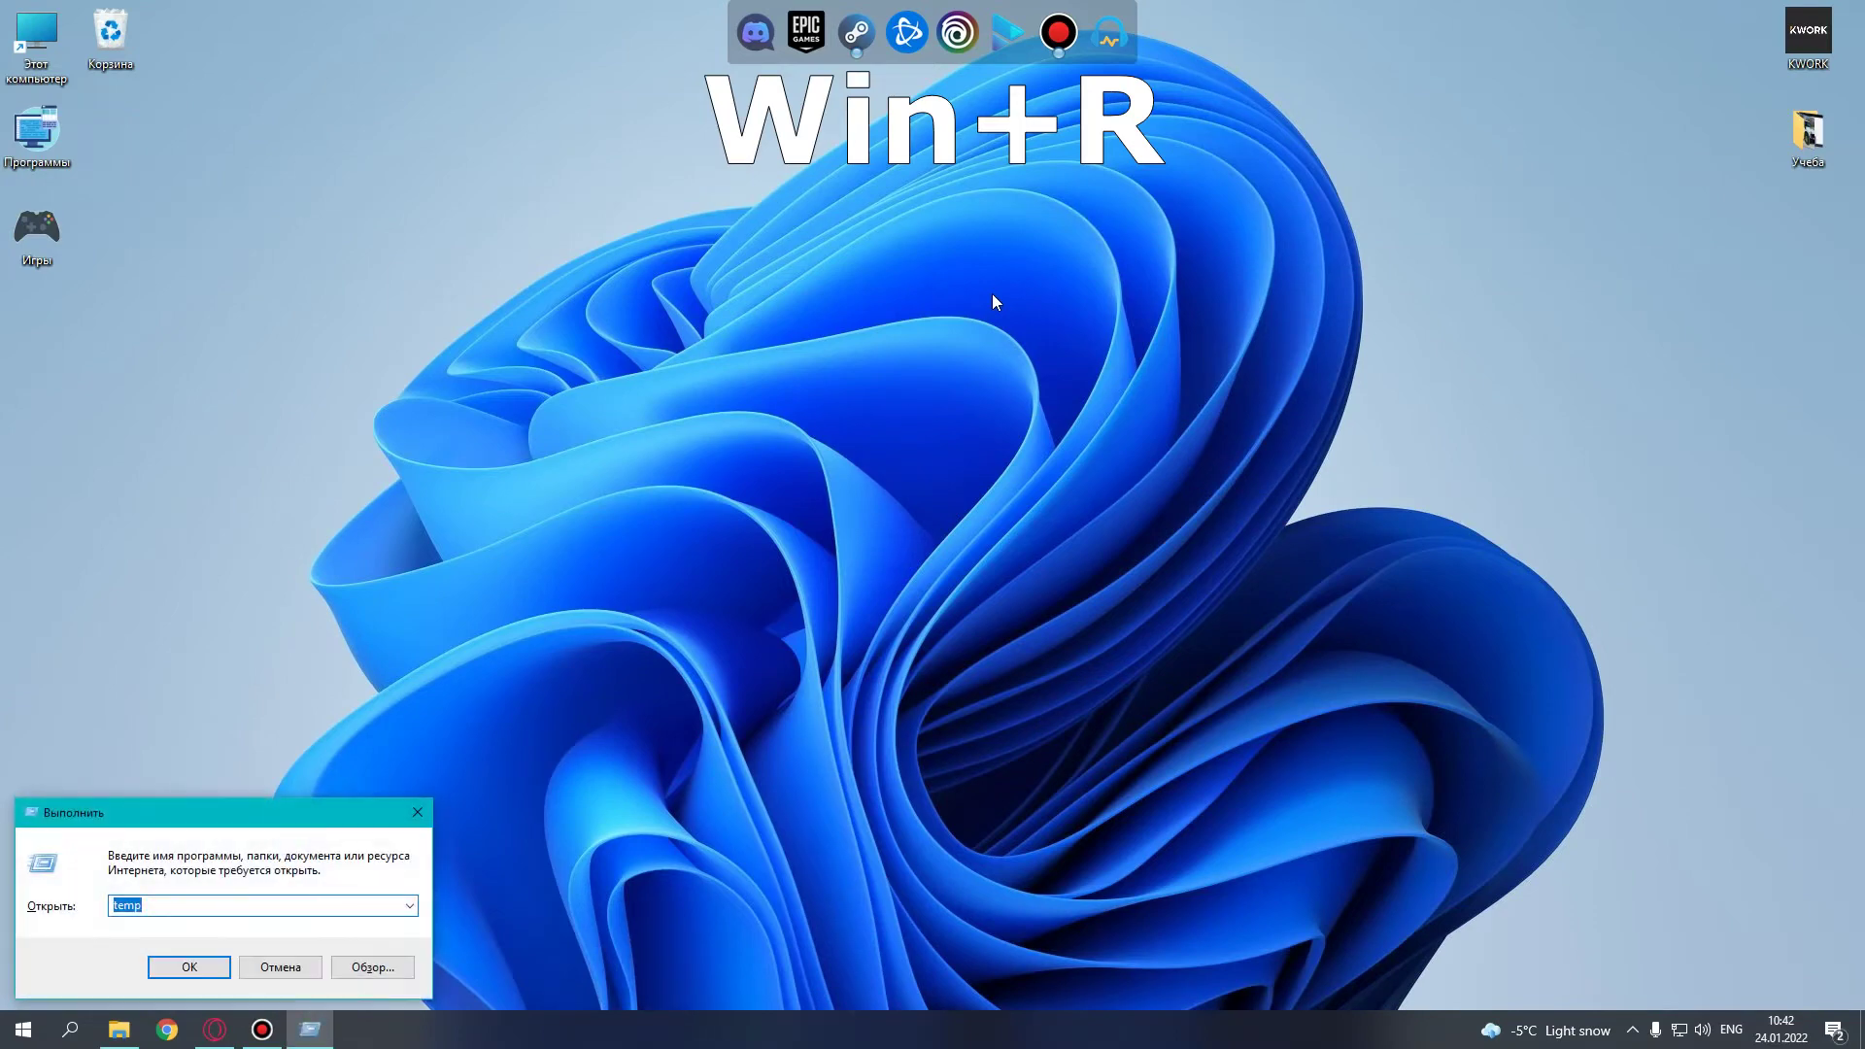
text(prefetch)
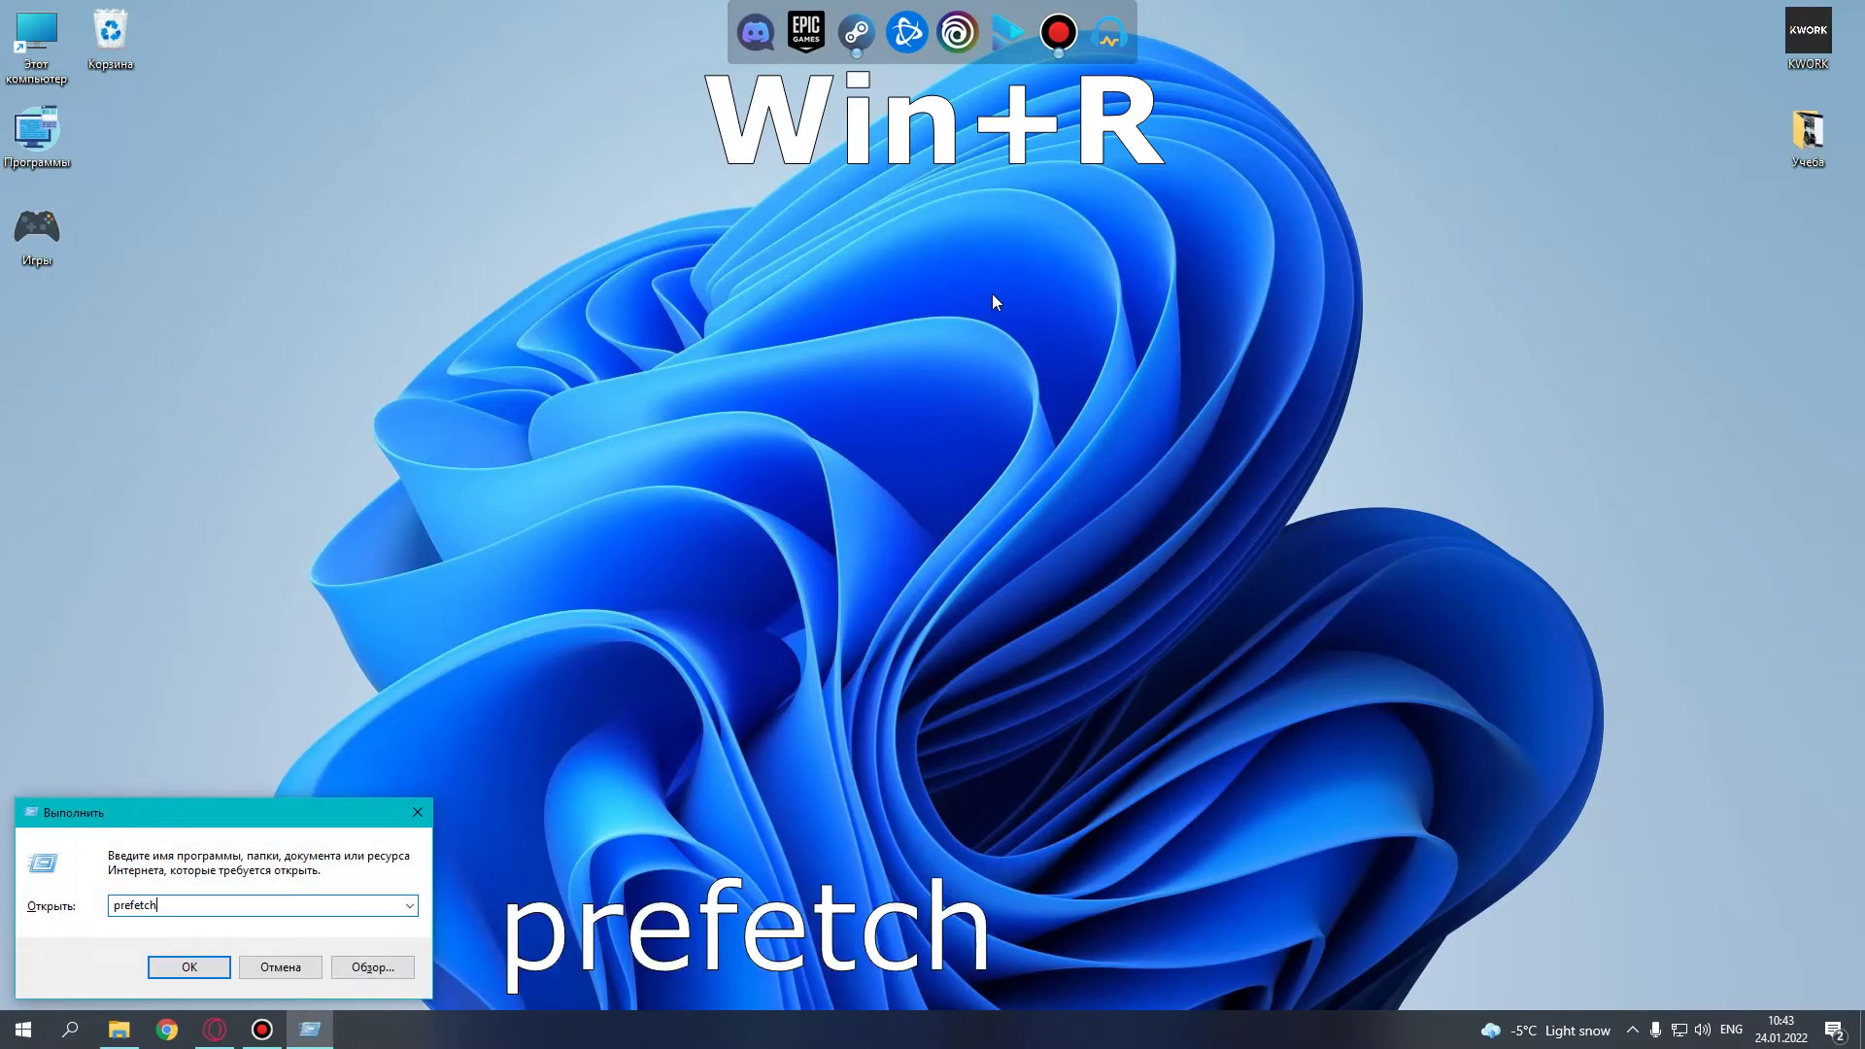
click(199, 962)
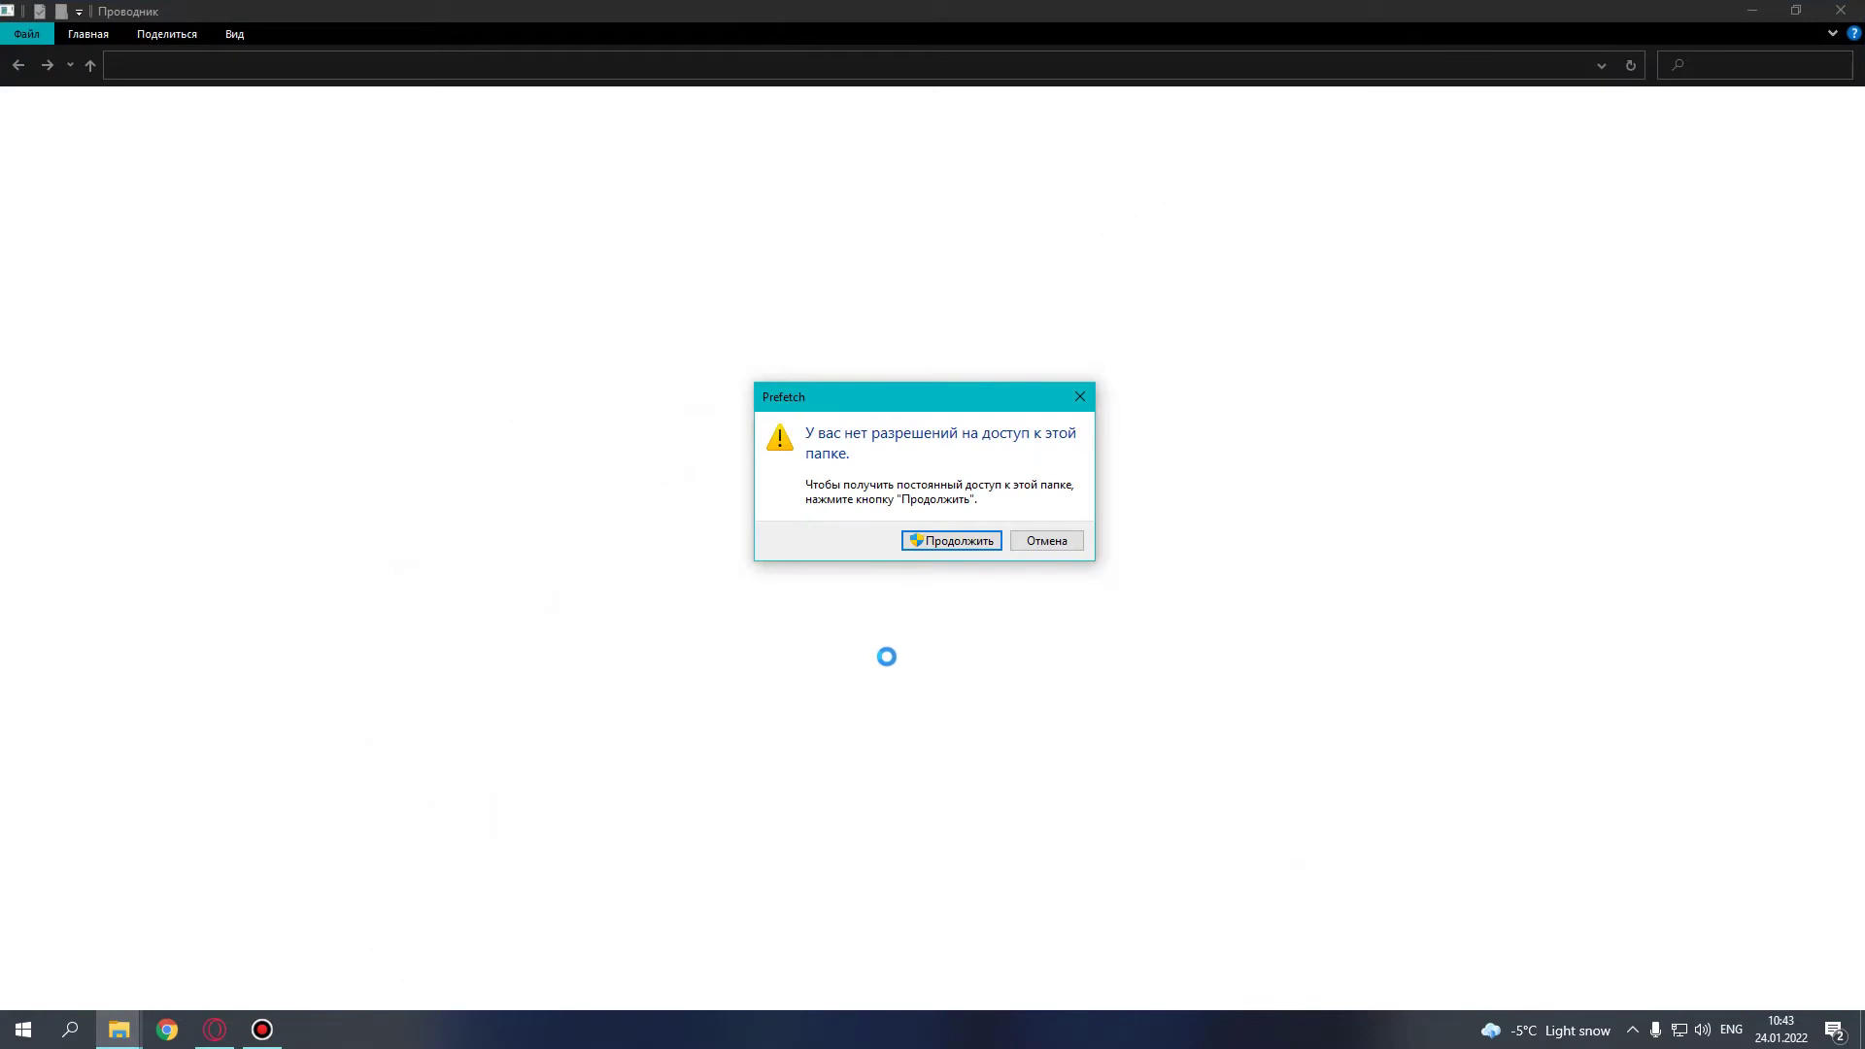
click(959, 541)
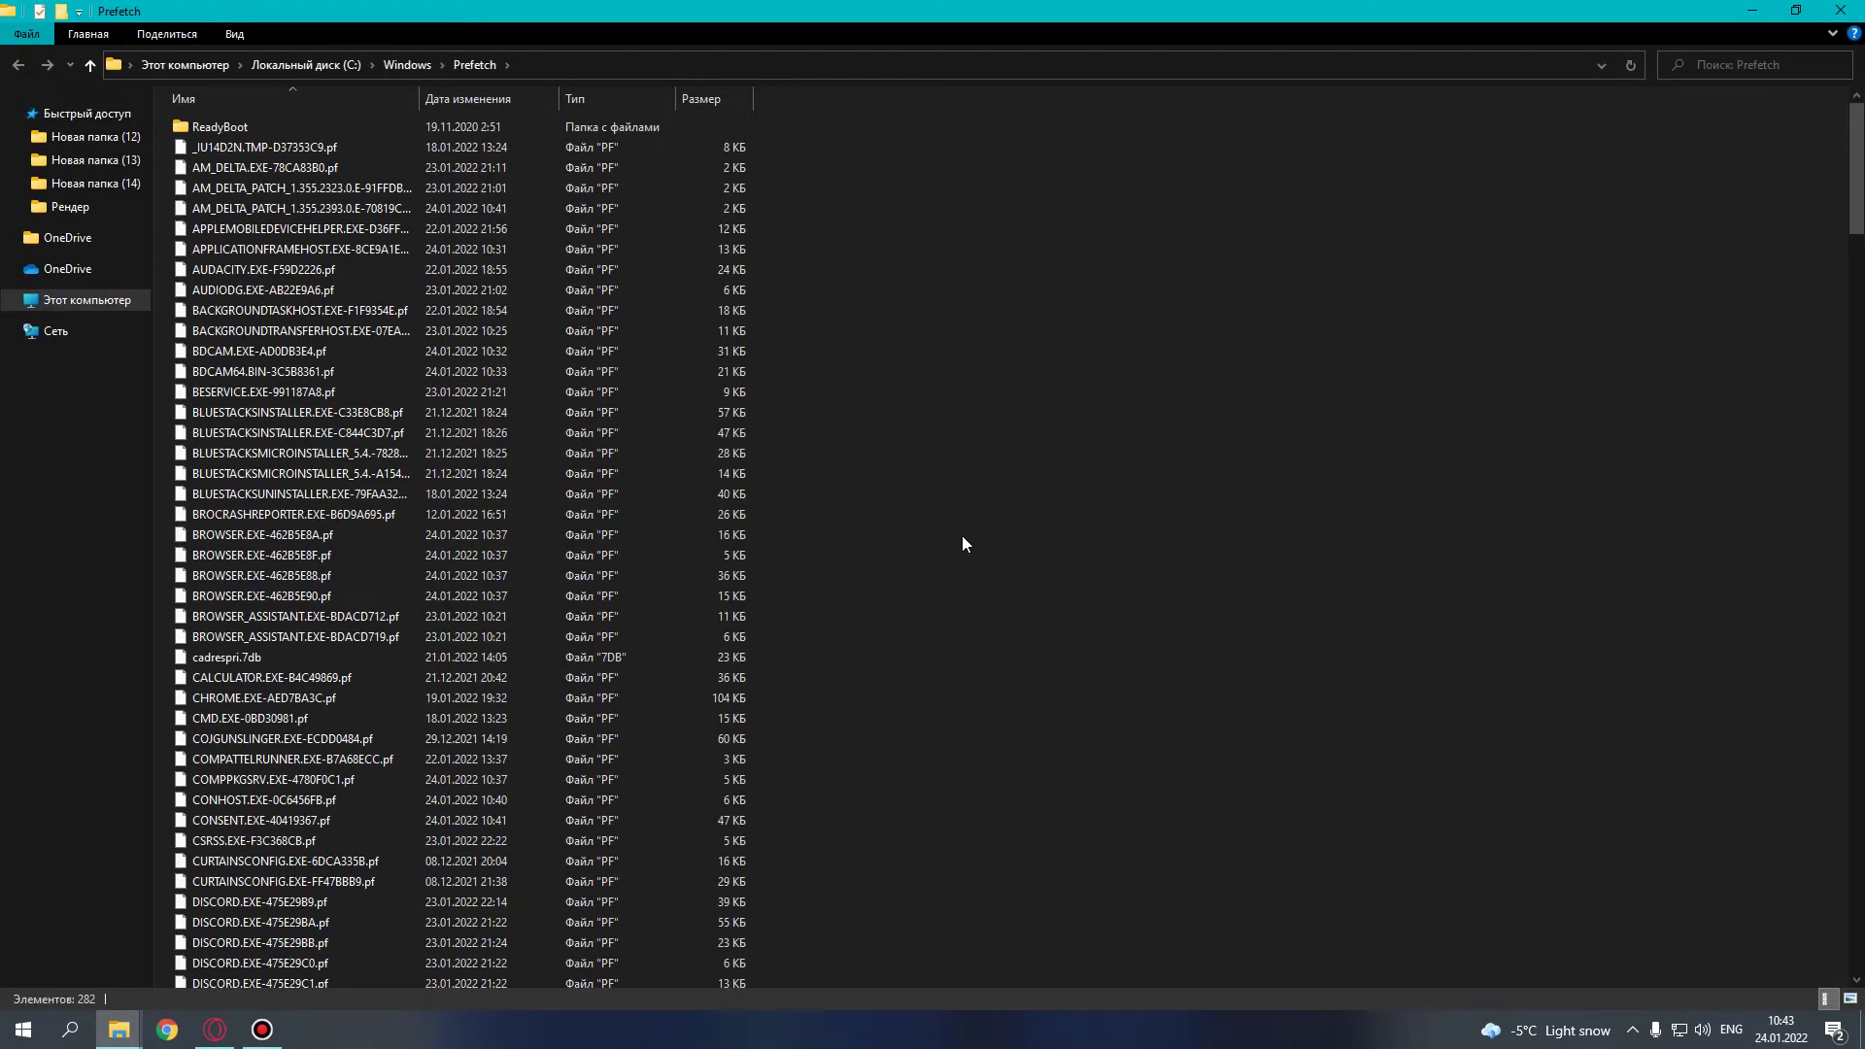
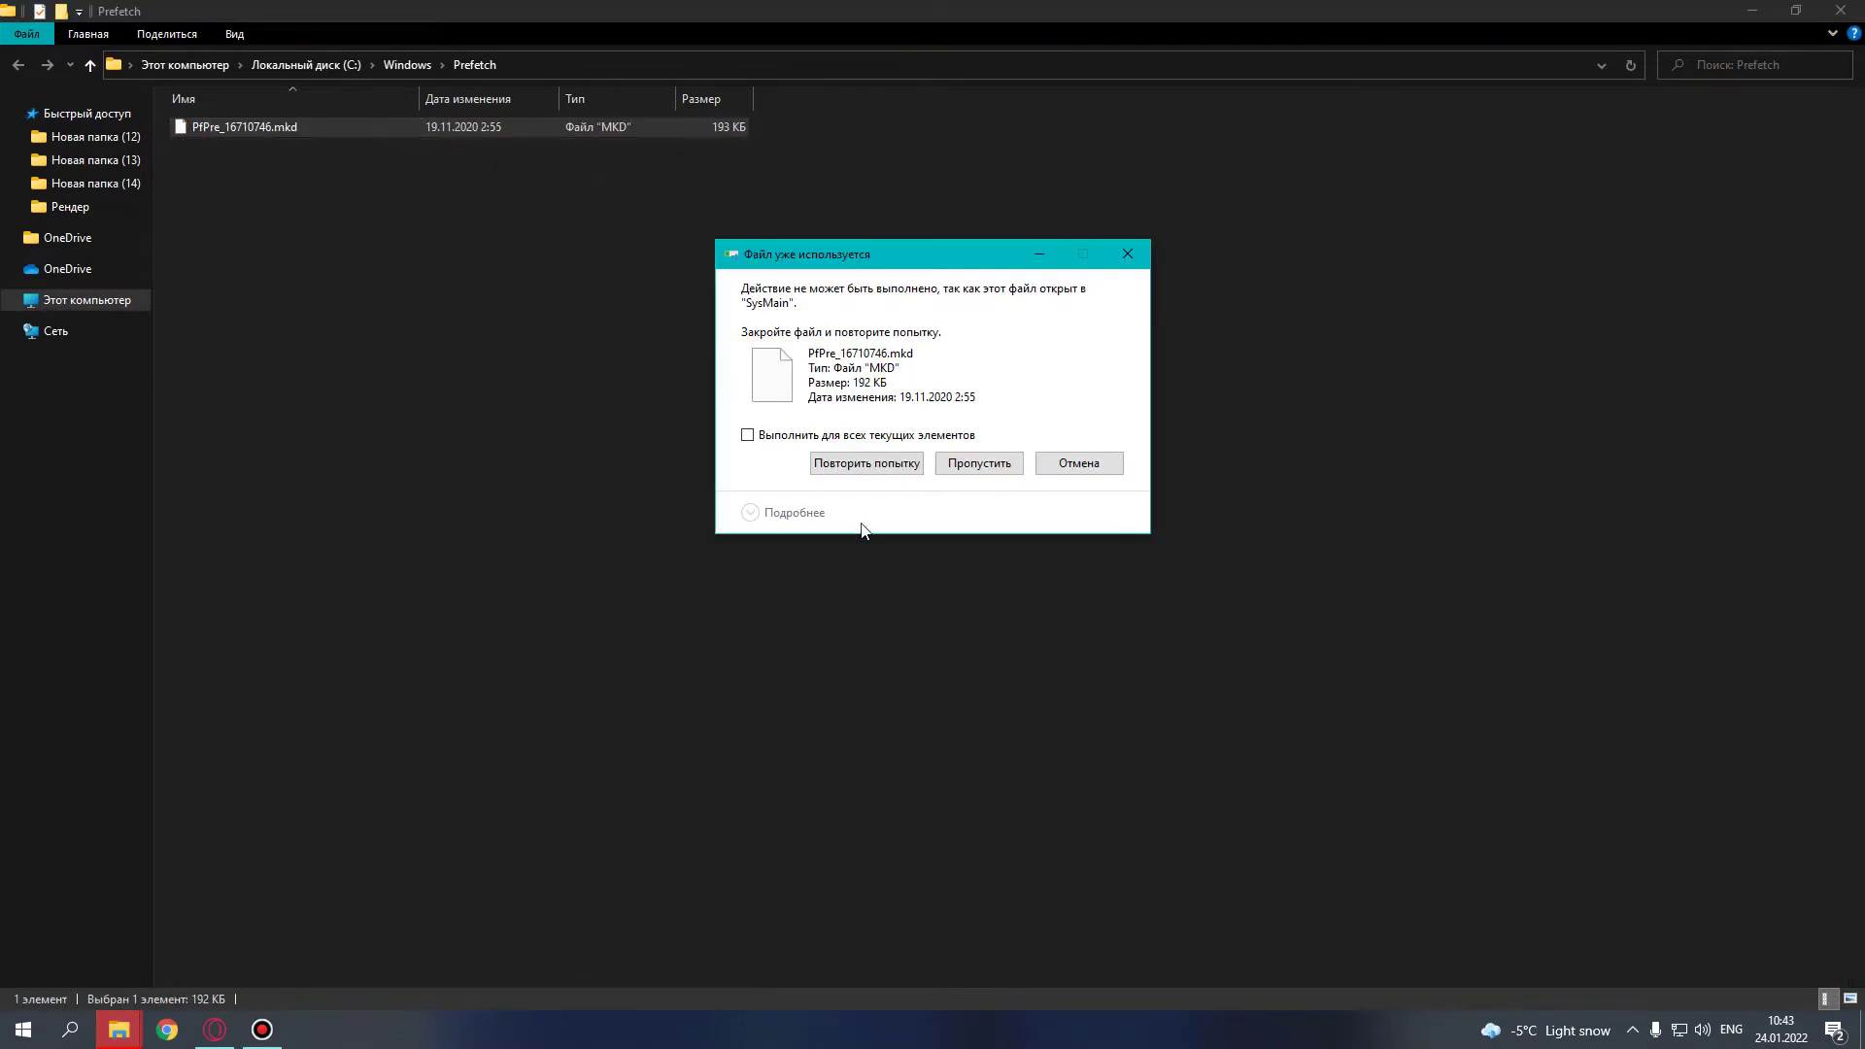
click(840, 436)
click(979, 463)
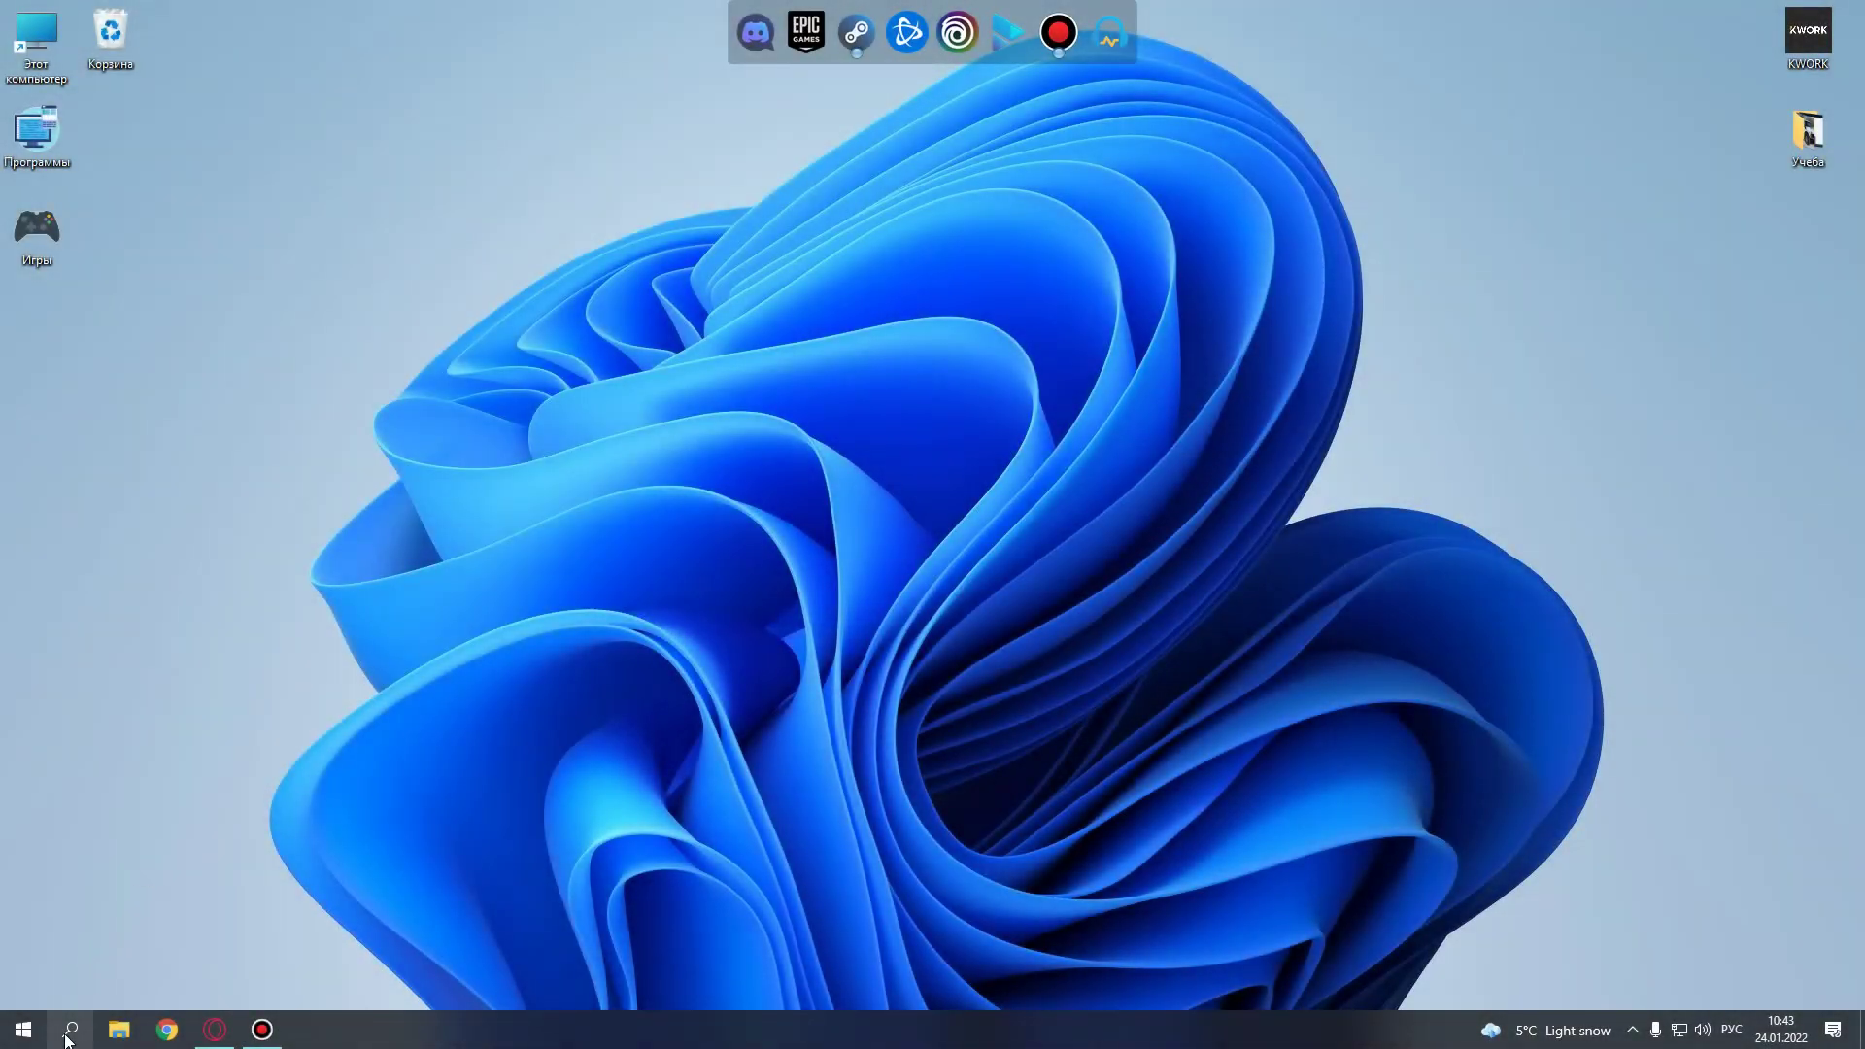
- Search Windows for "хранили" and open the storage settings (Параметры хранилища)
click(70, 1030)
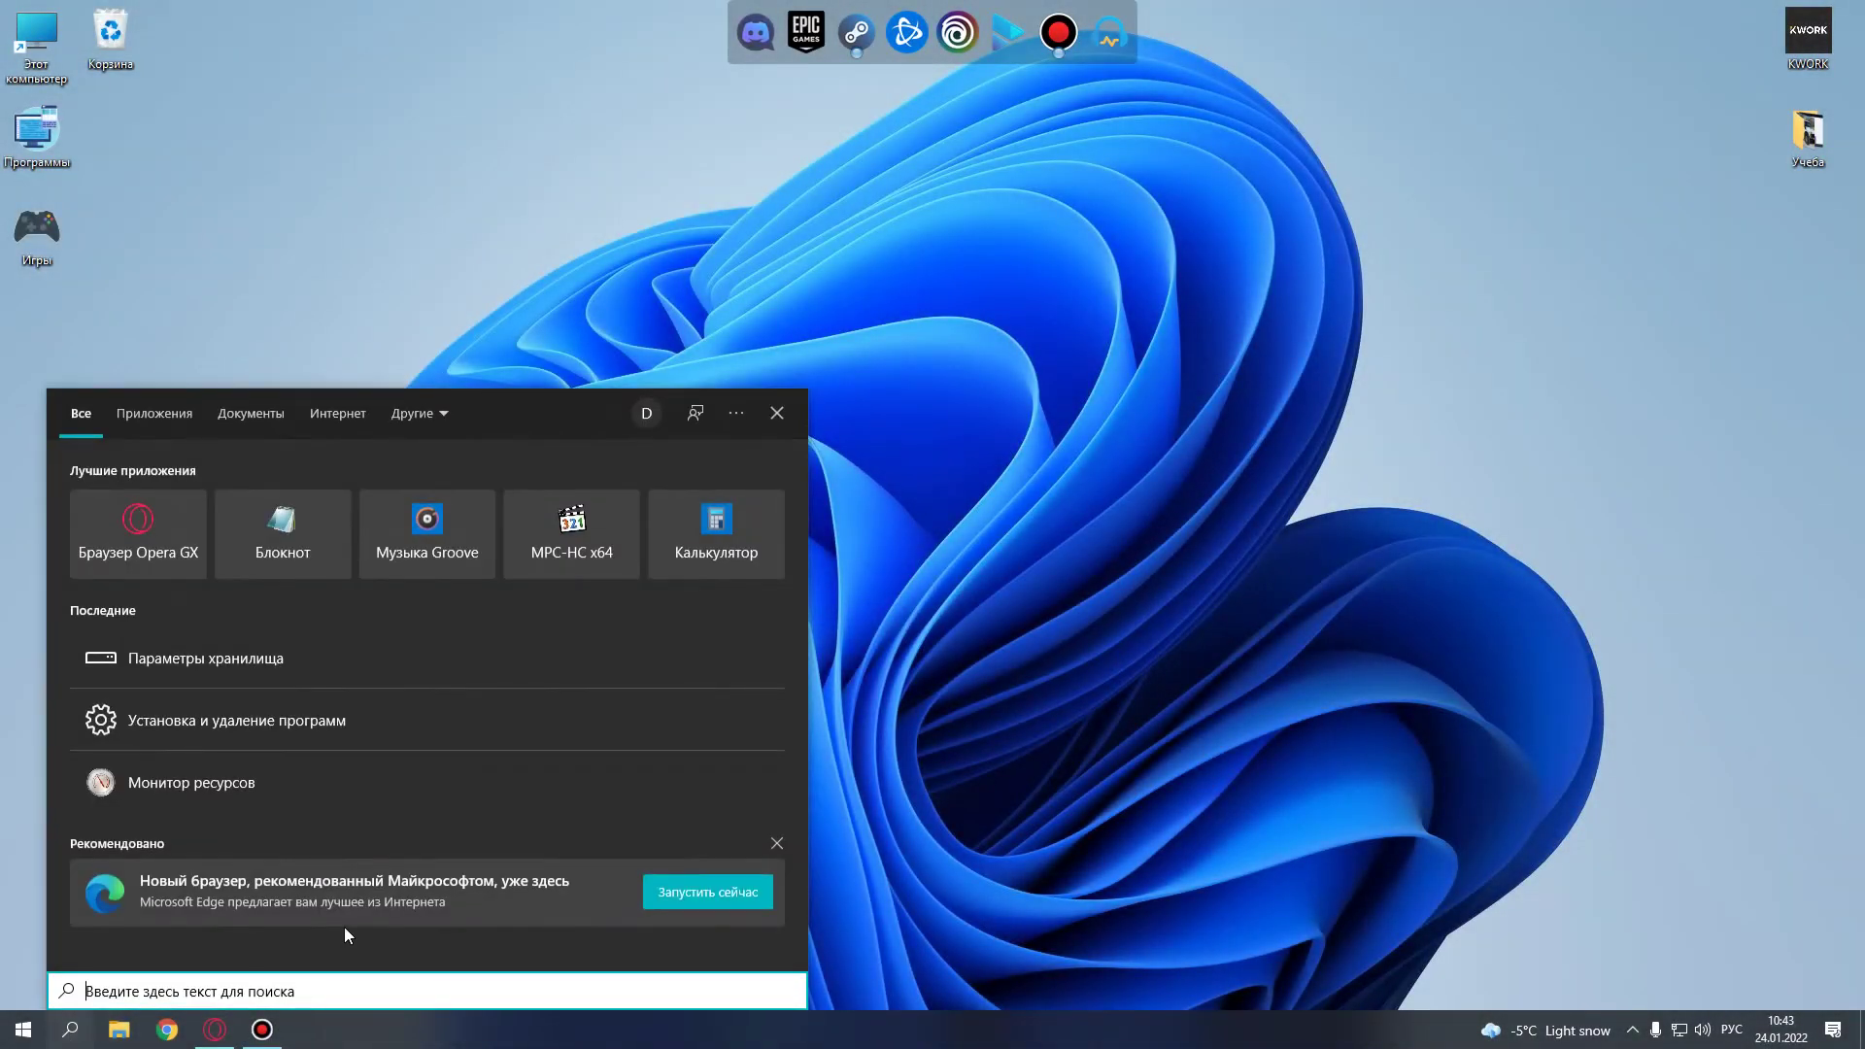
text(хранил)
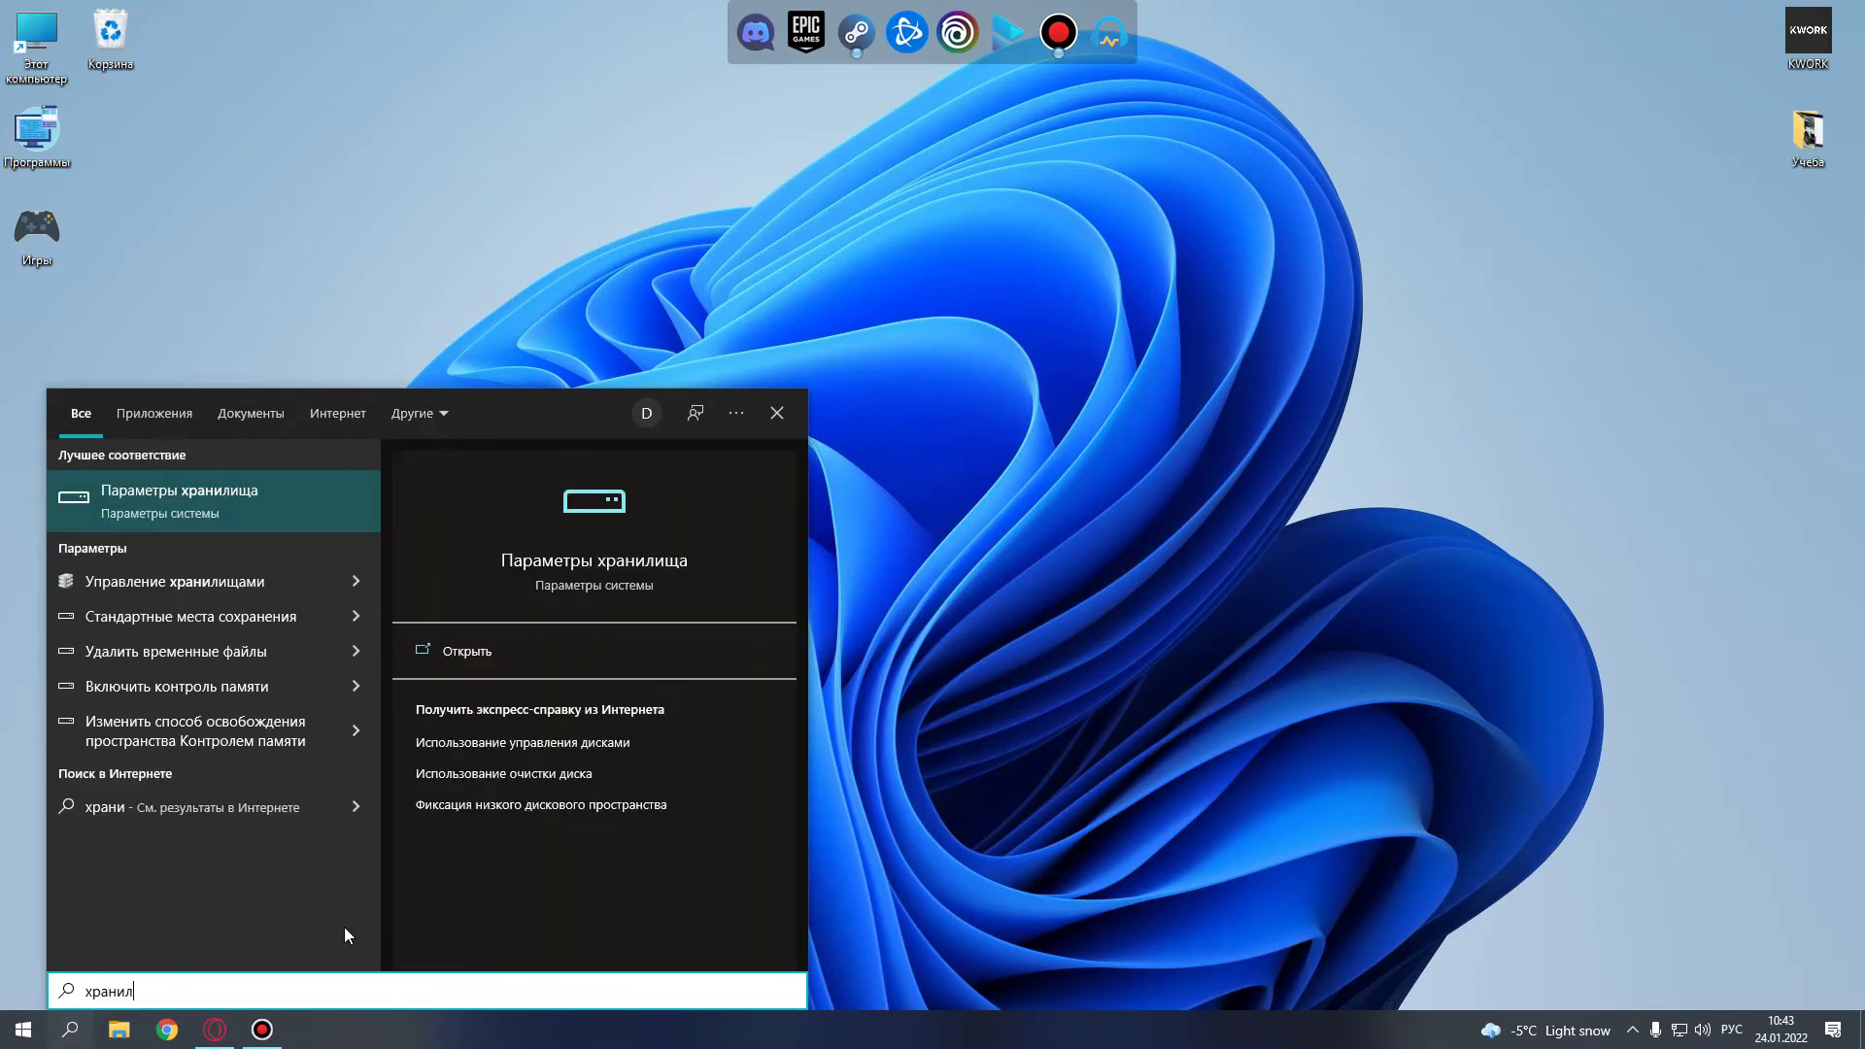
text(и)
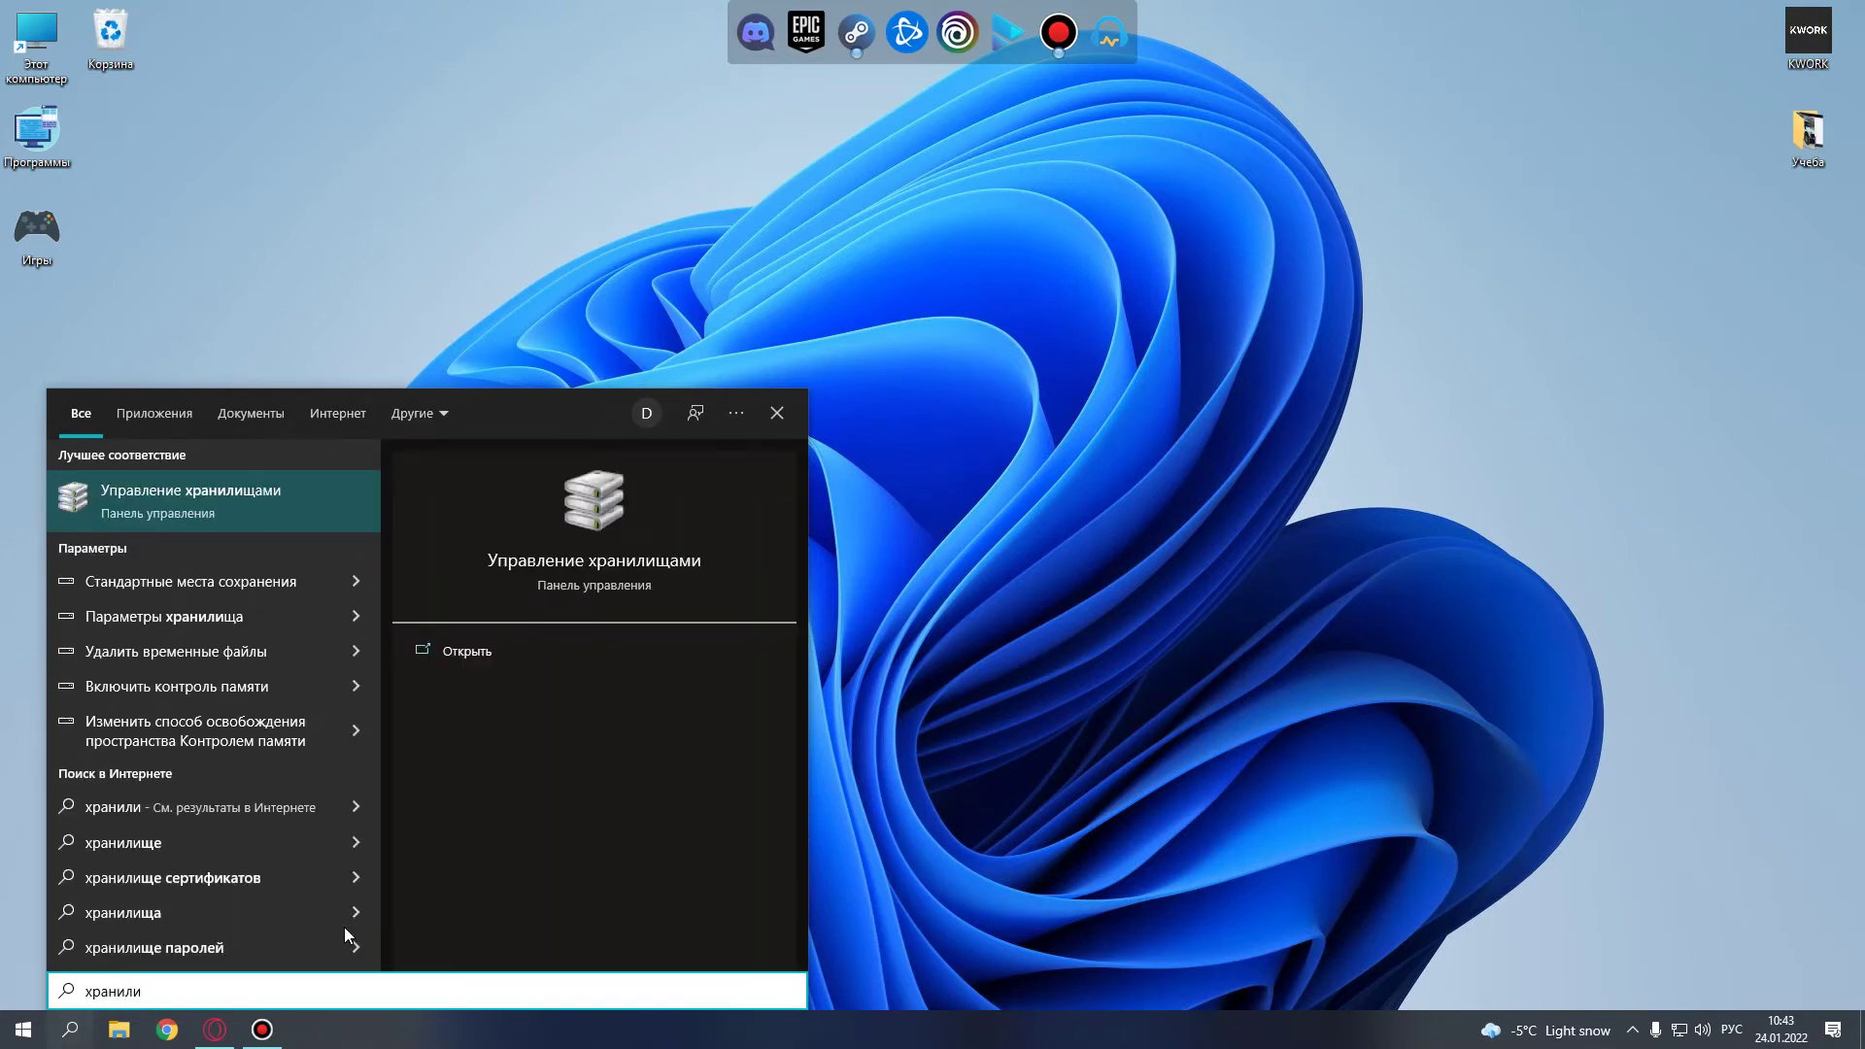
click(233, 622)
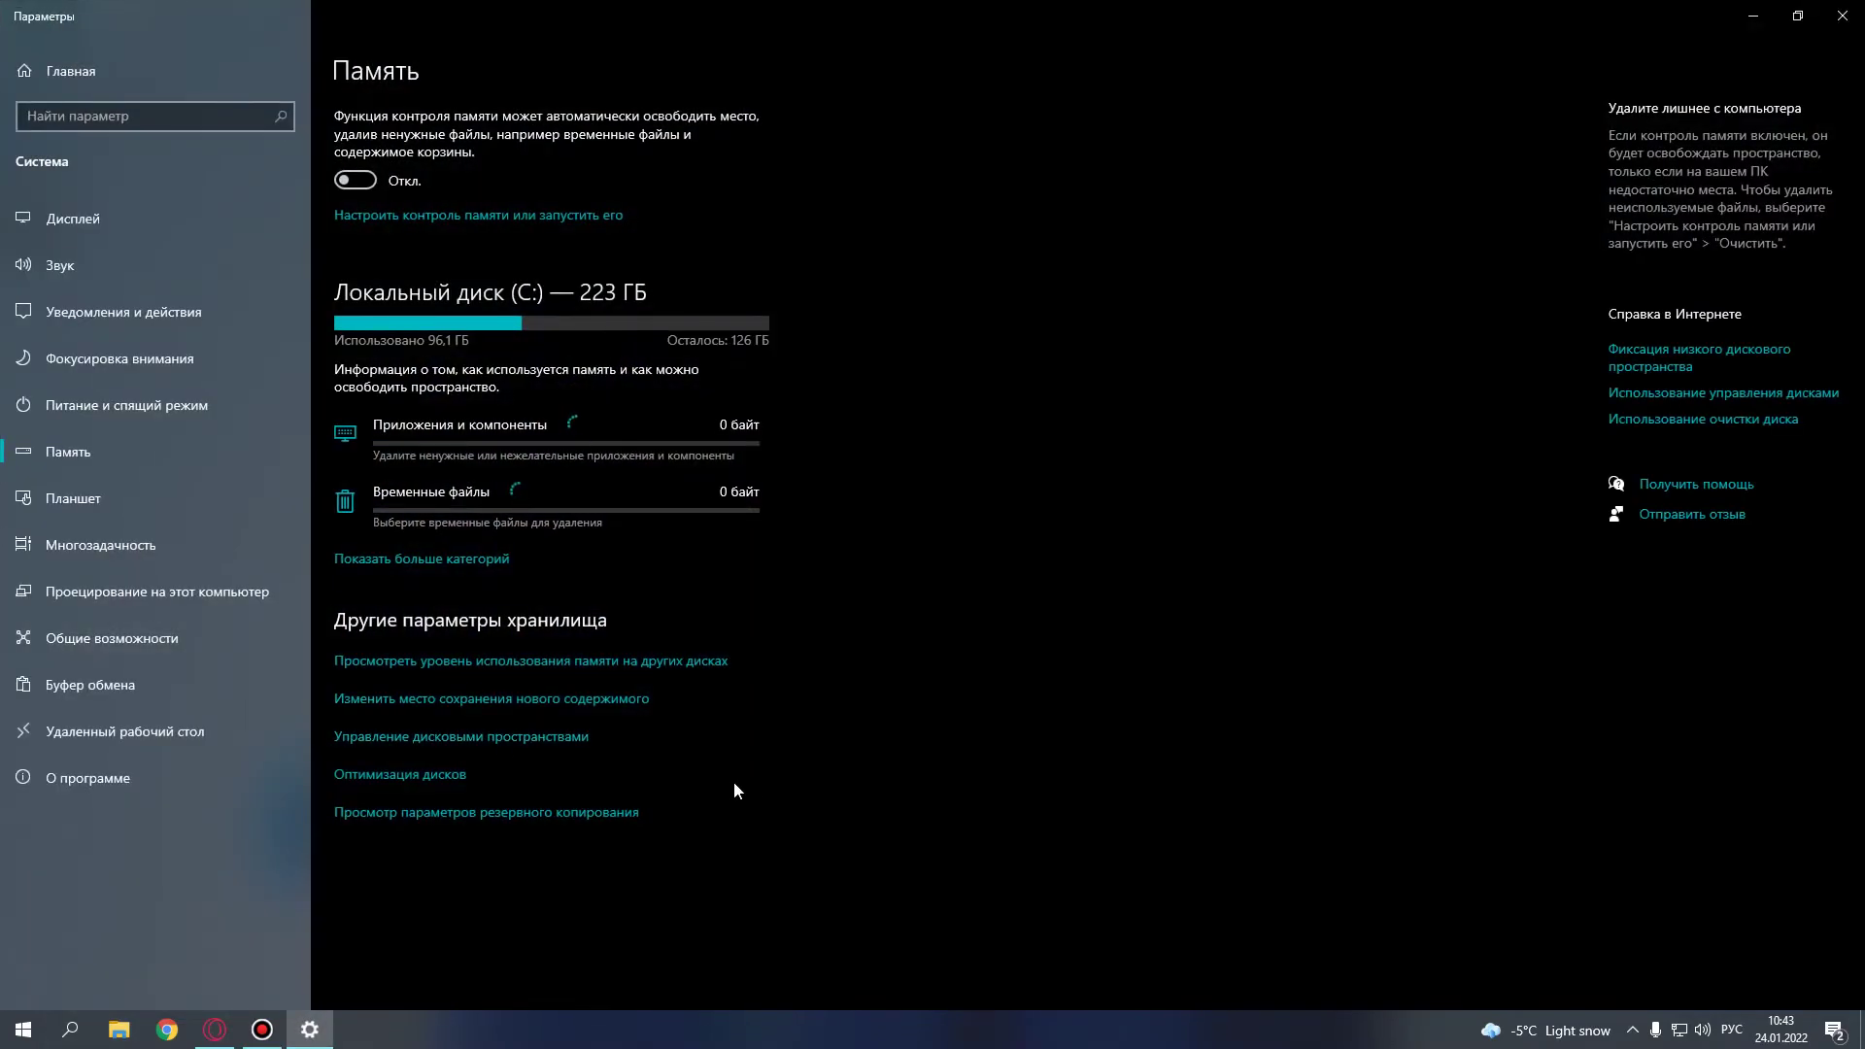
- Review the temporary files category (Временные файлы) of drive C: and remove the preselected file types
click(512, 504)
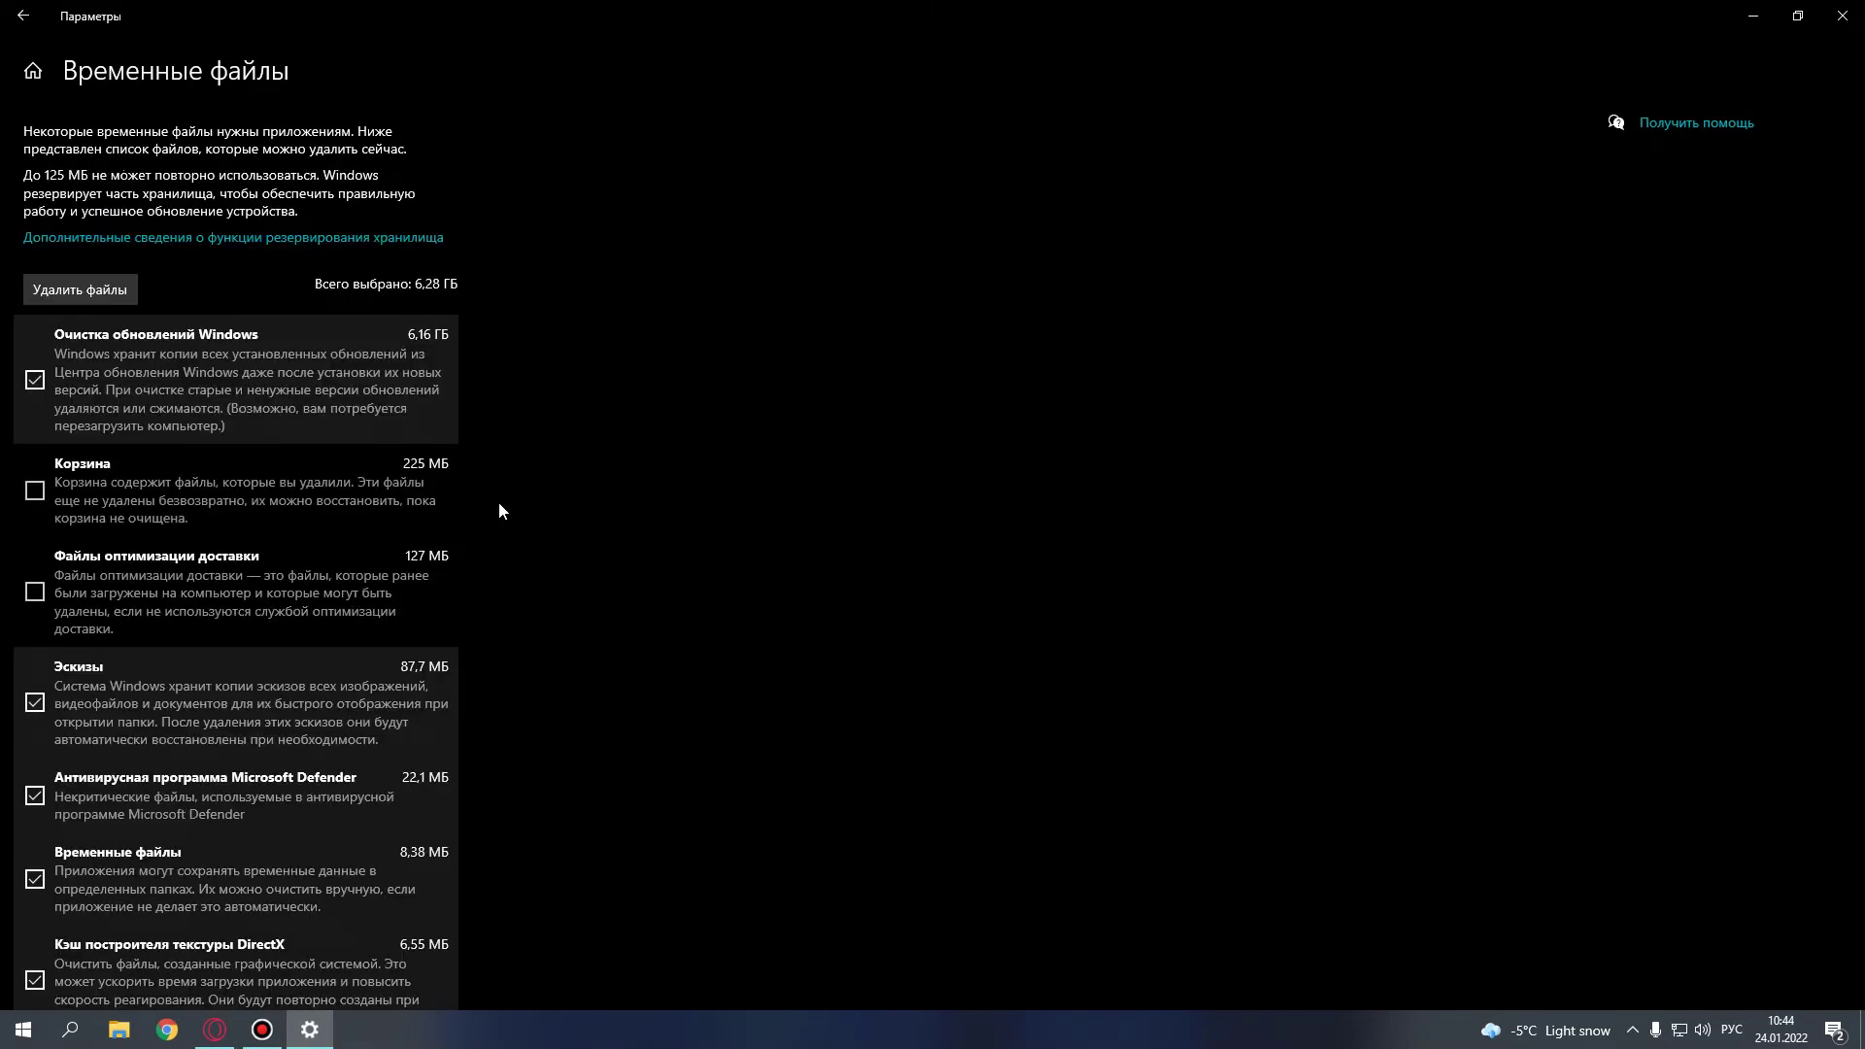
scroll(268, 390, down, 5)
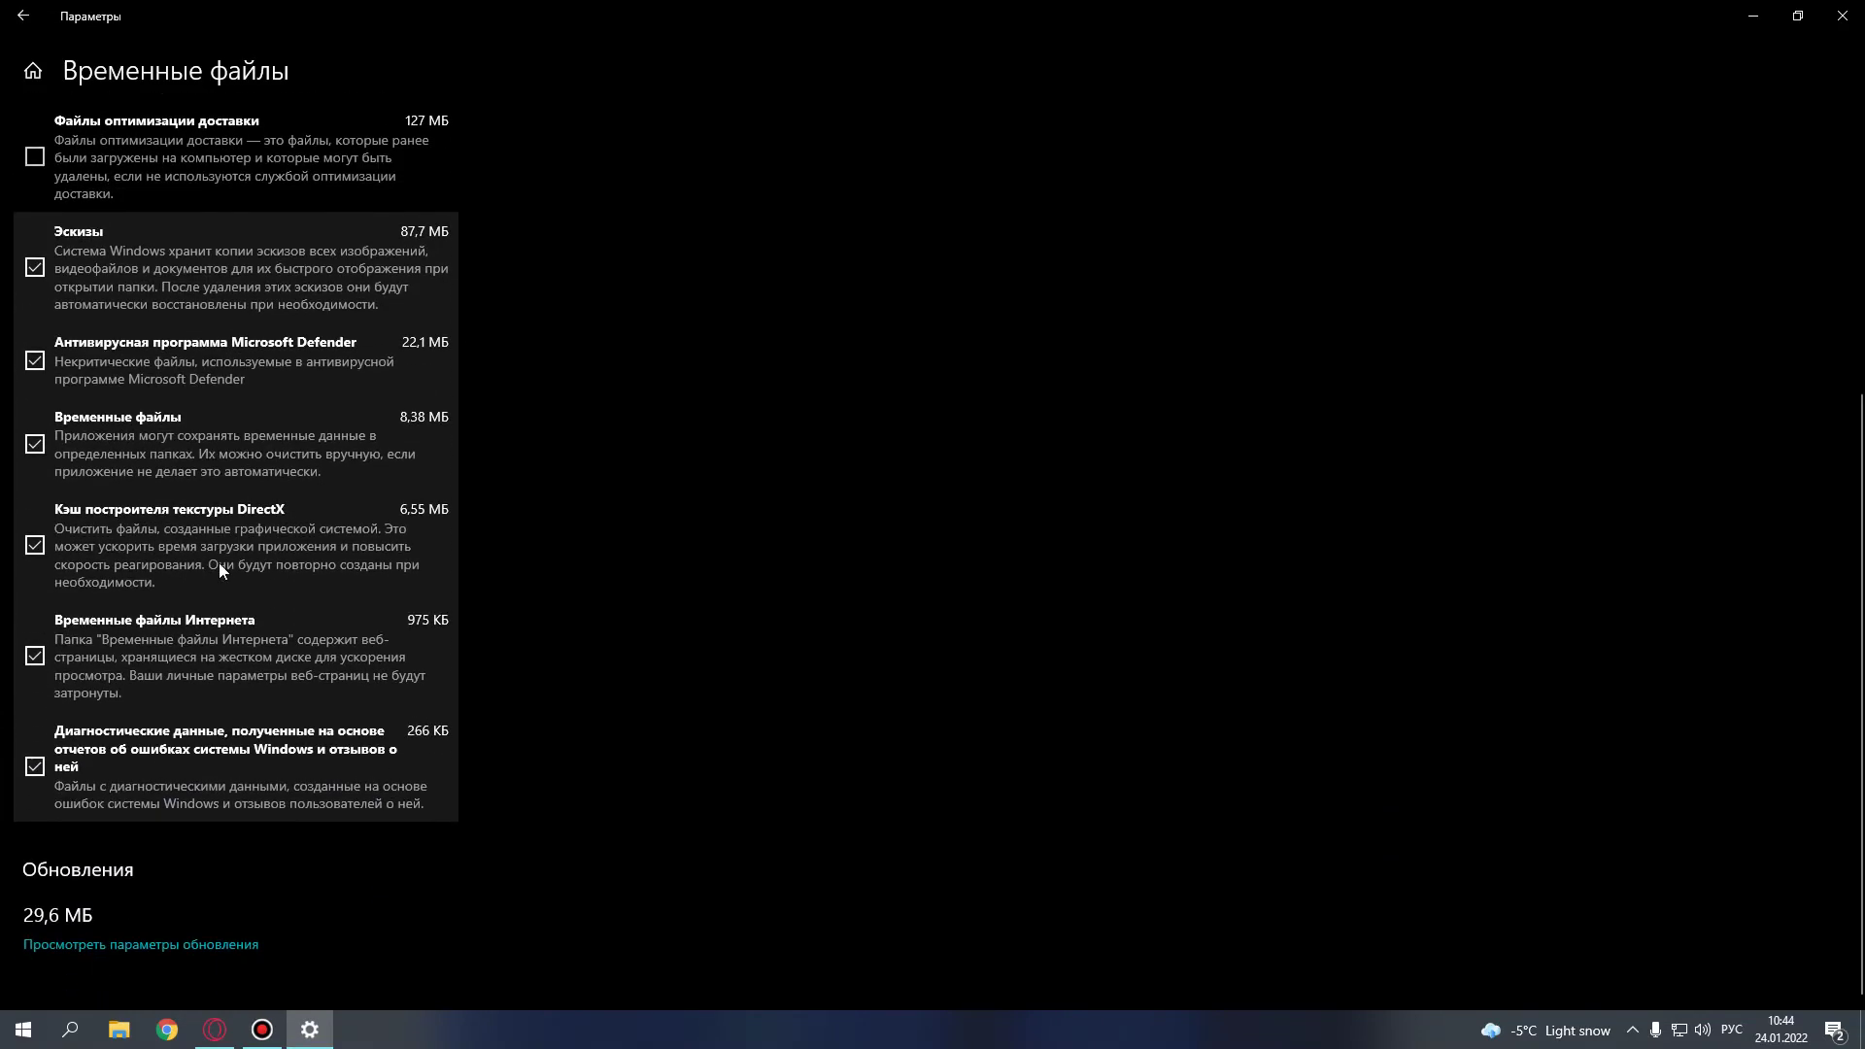
scroll(325, 739, up, 5)
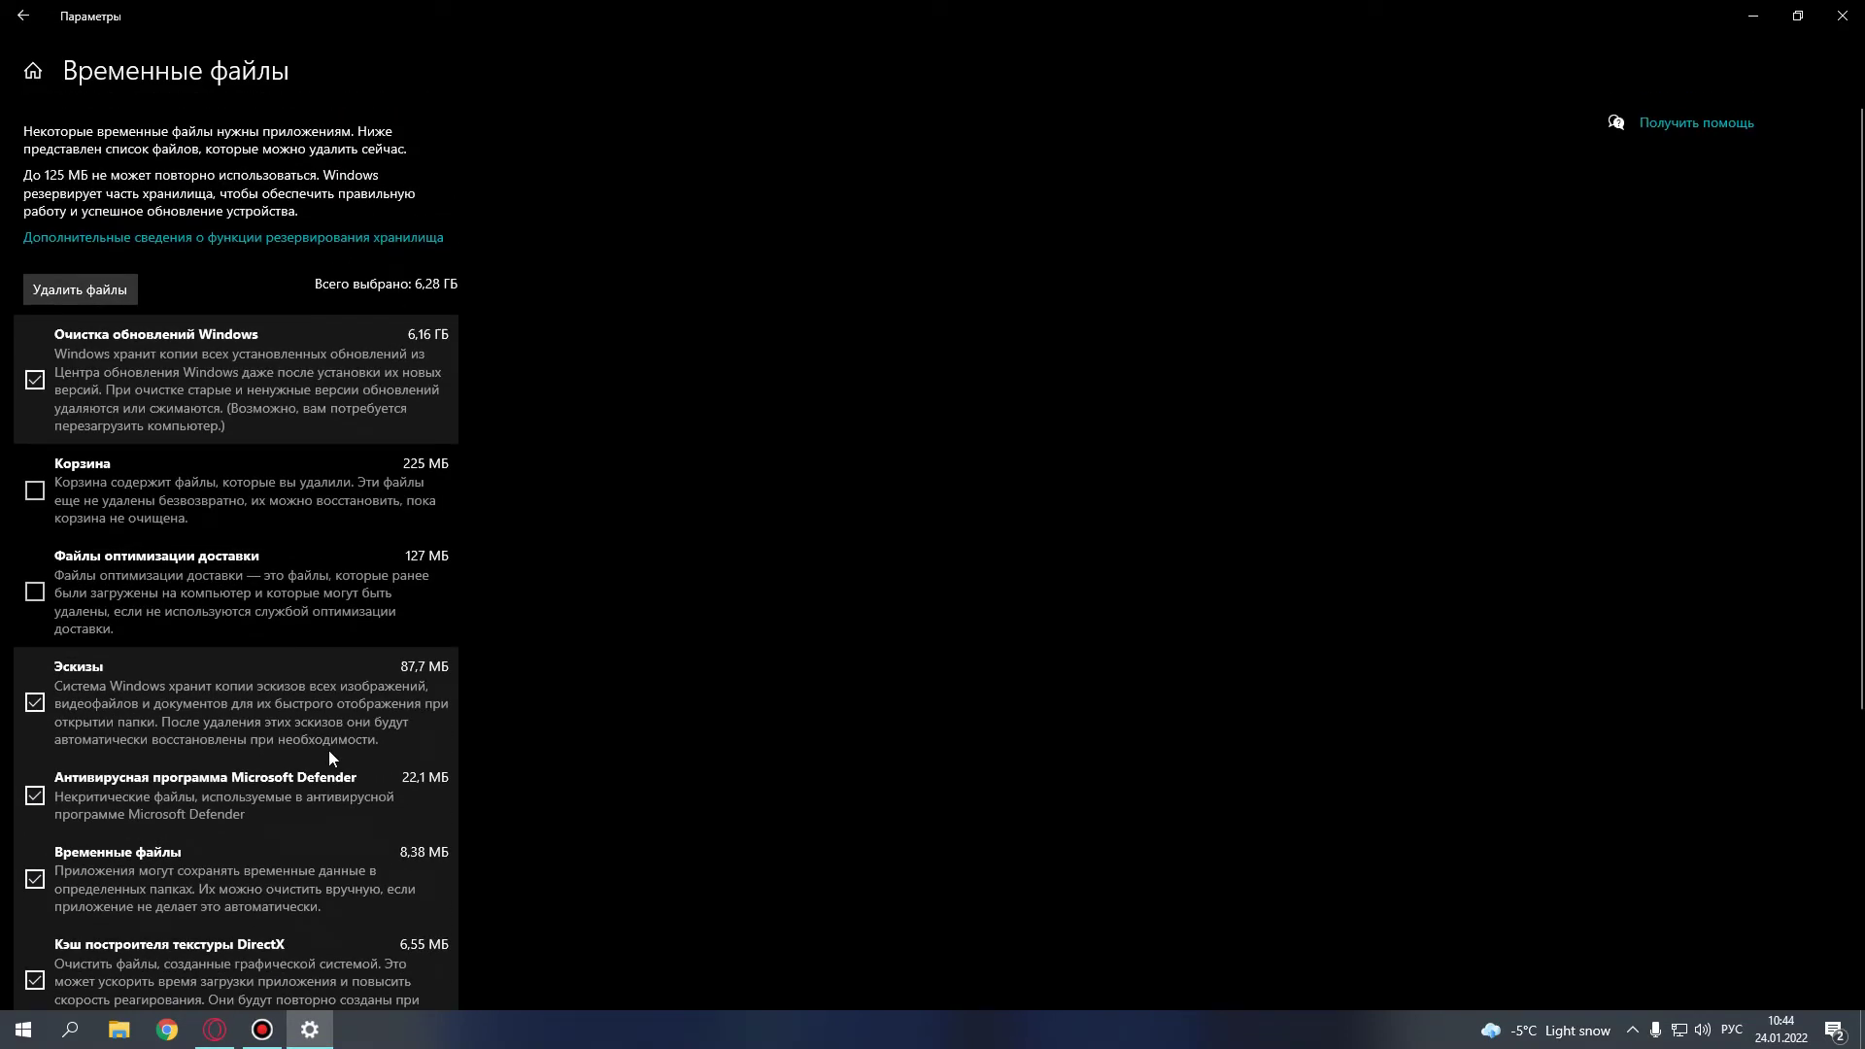
click(111, 294)
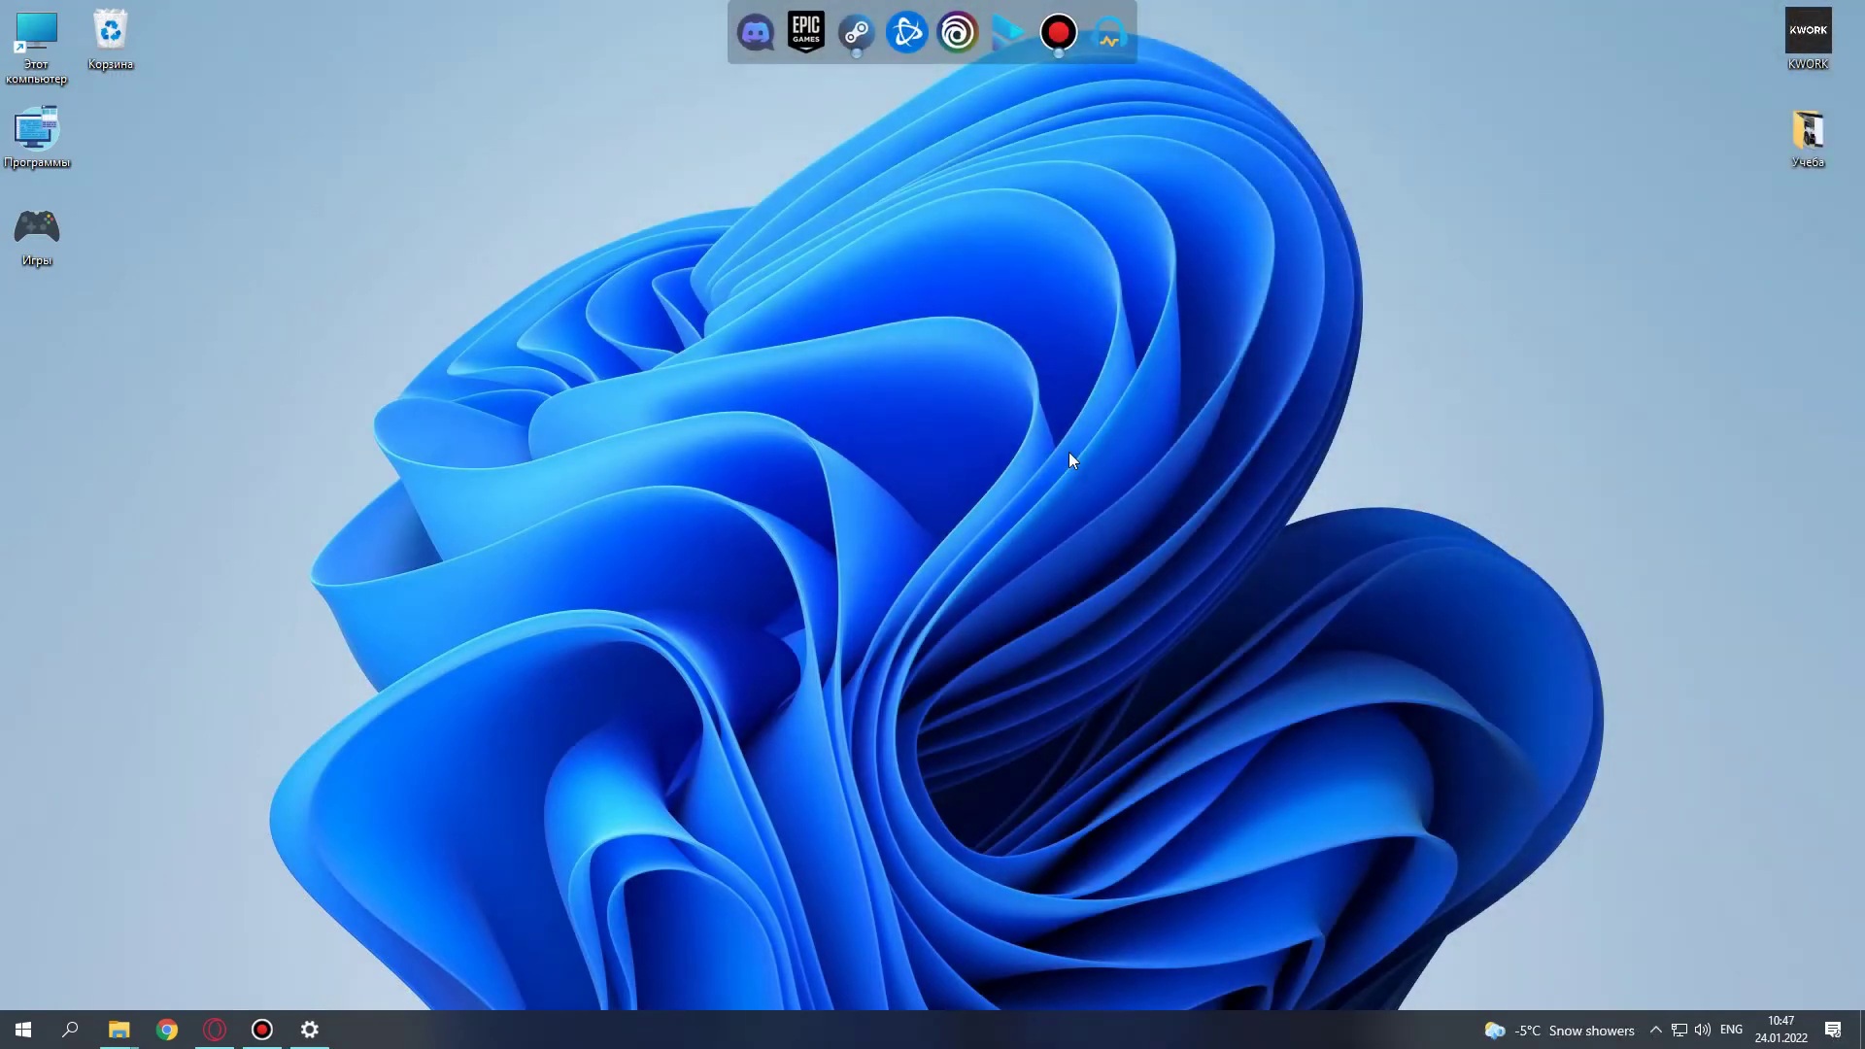
- Open the AppData Roaming folder with the Run command %appdata%
key(super+r)
key(End)
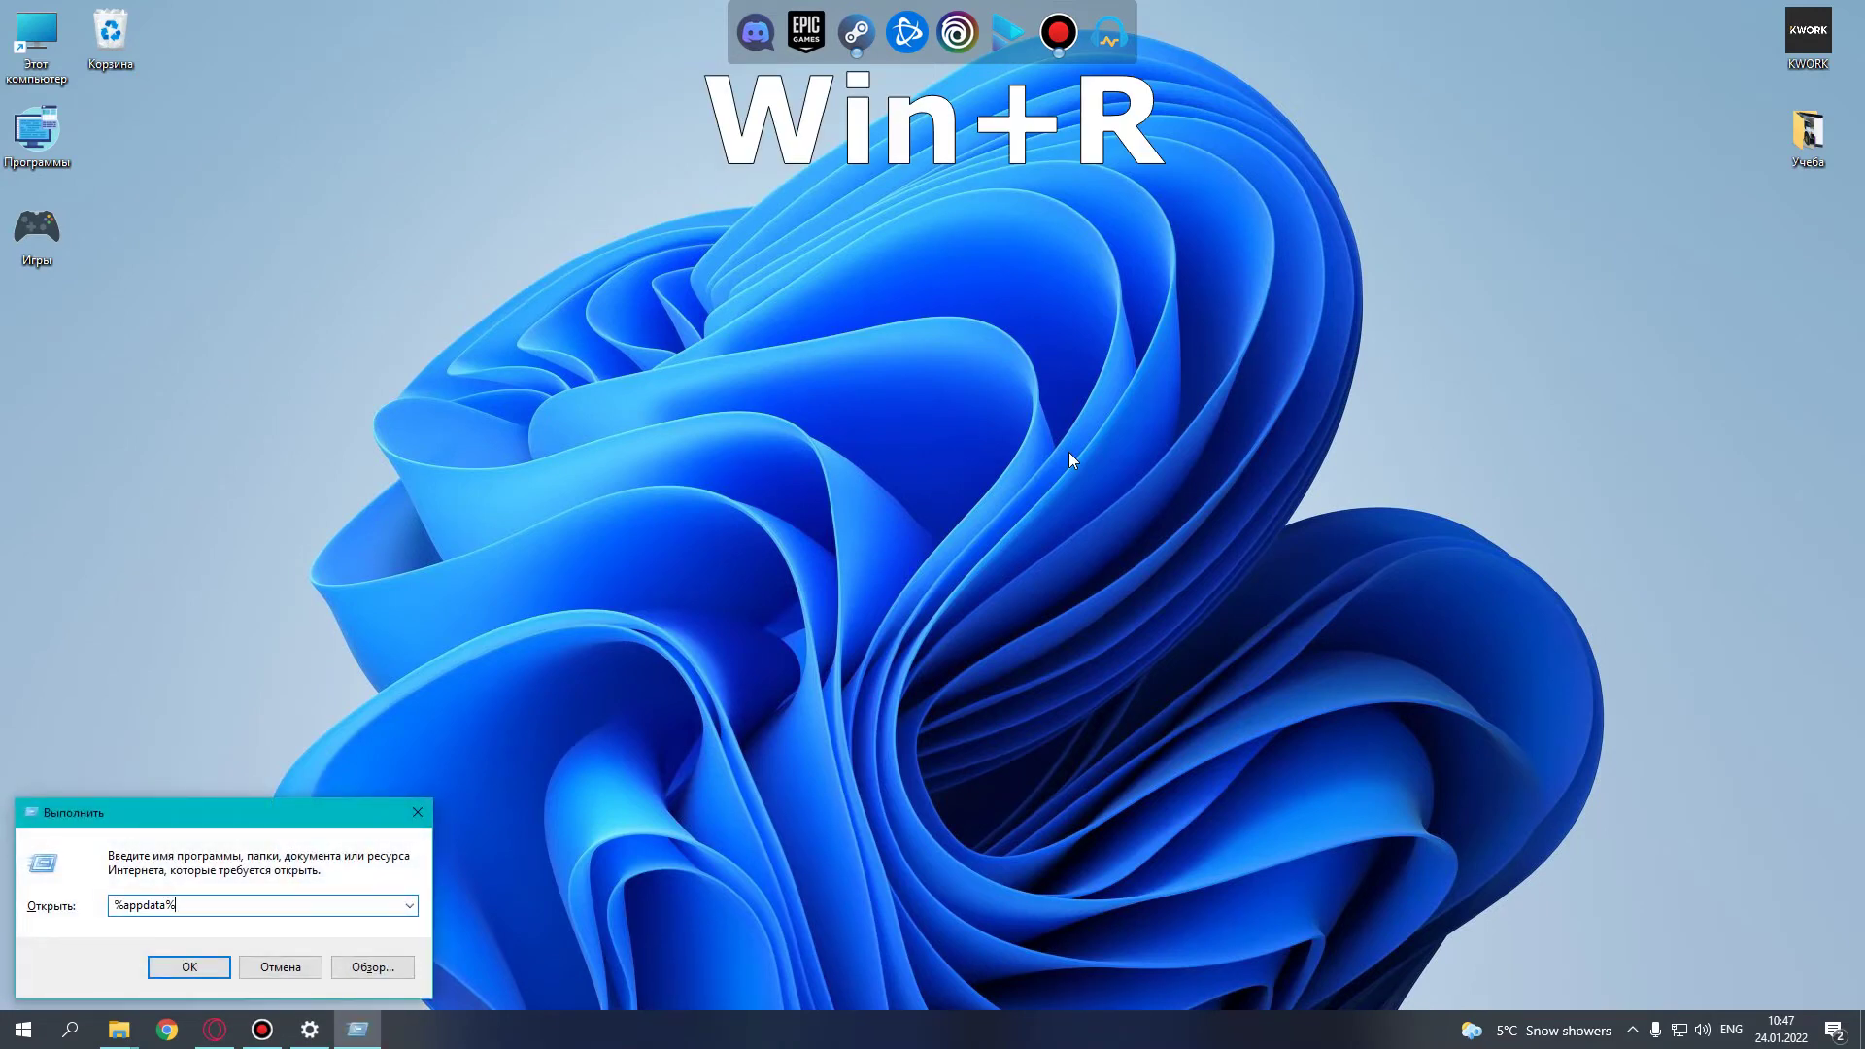
key(ctrl+a)
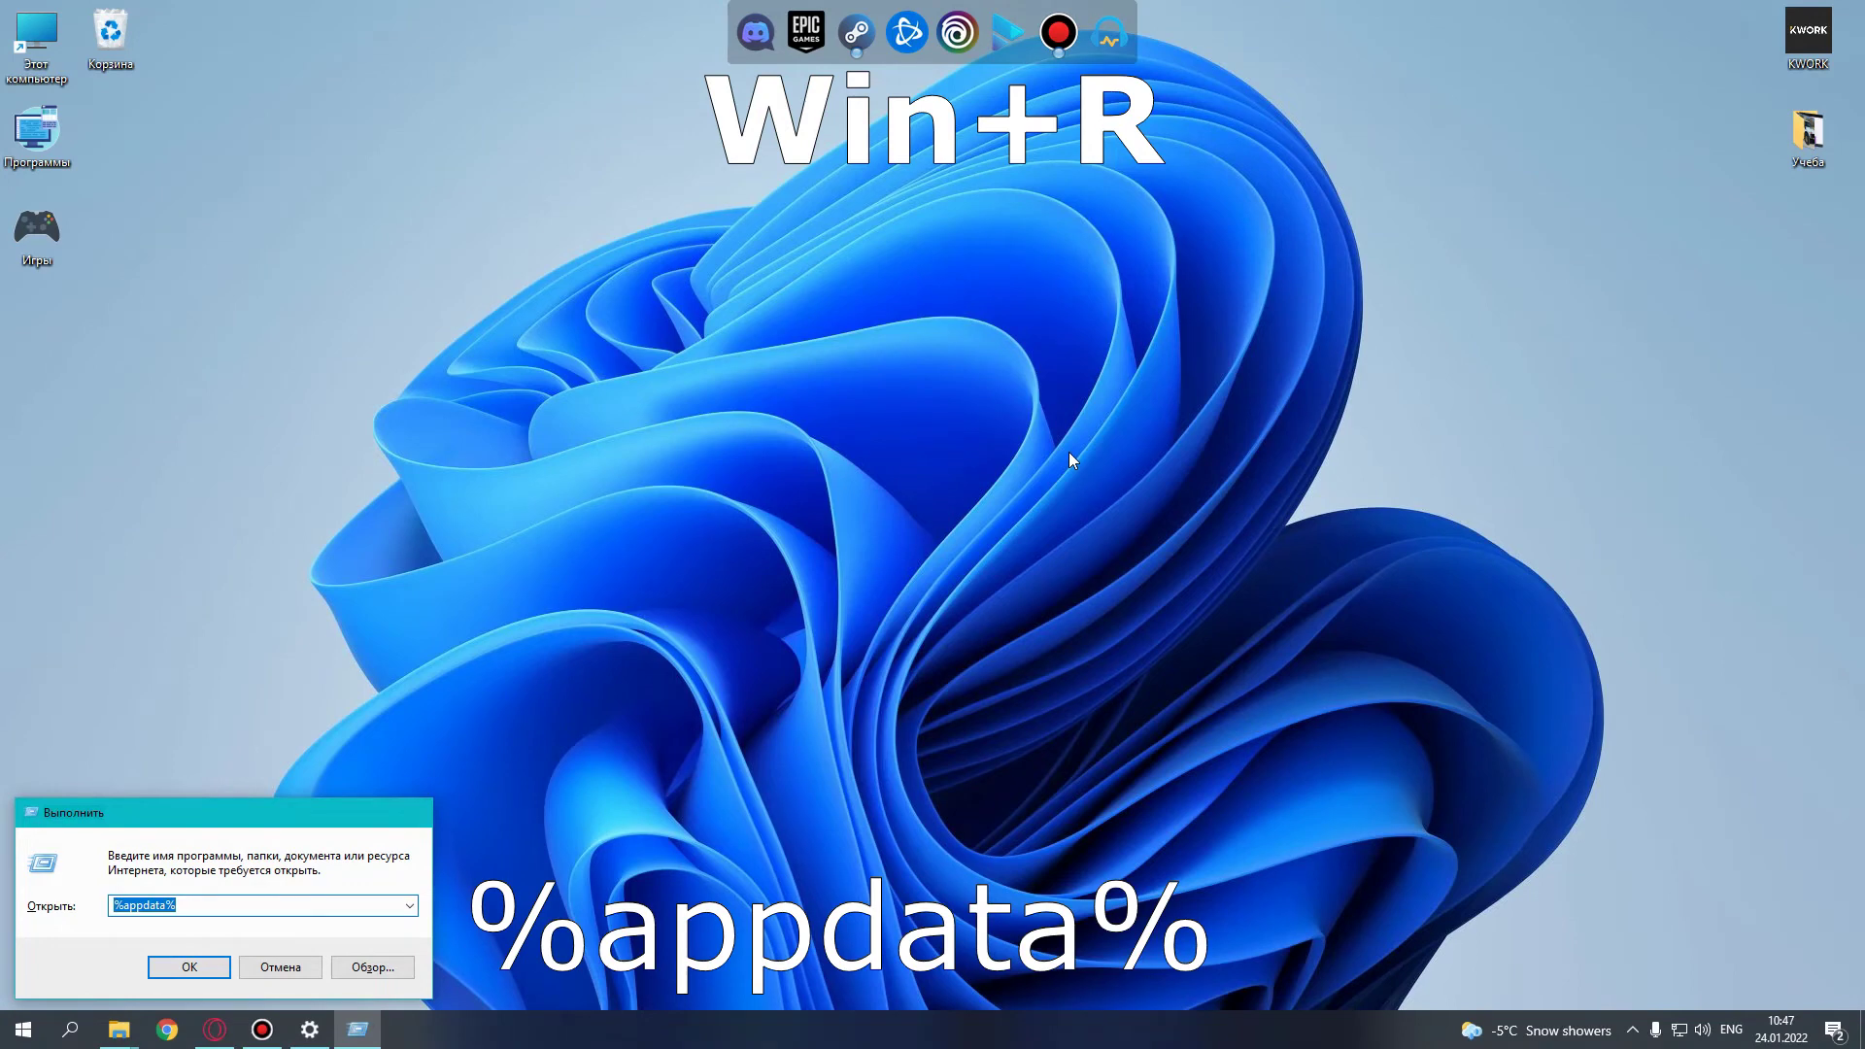
key(Return)
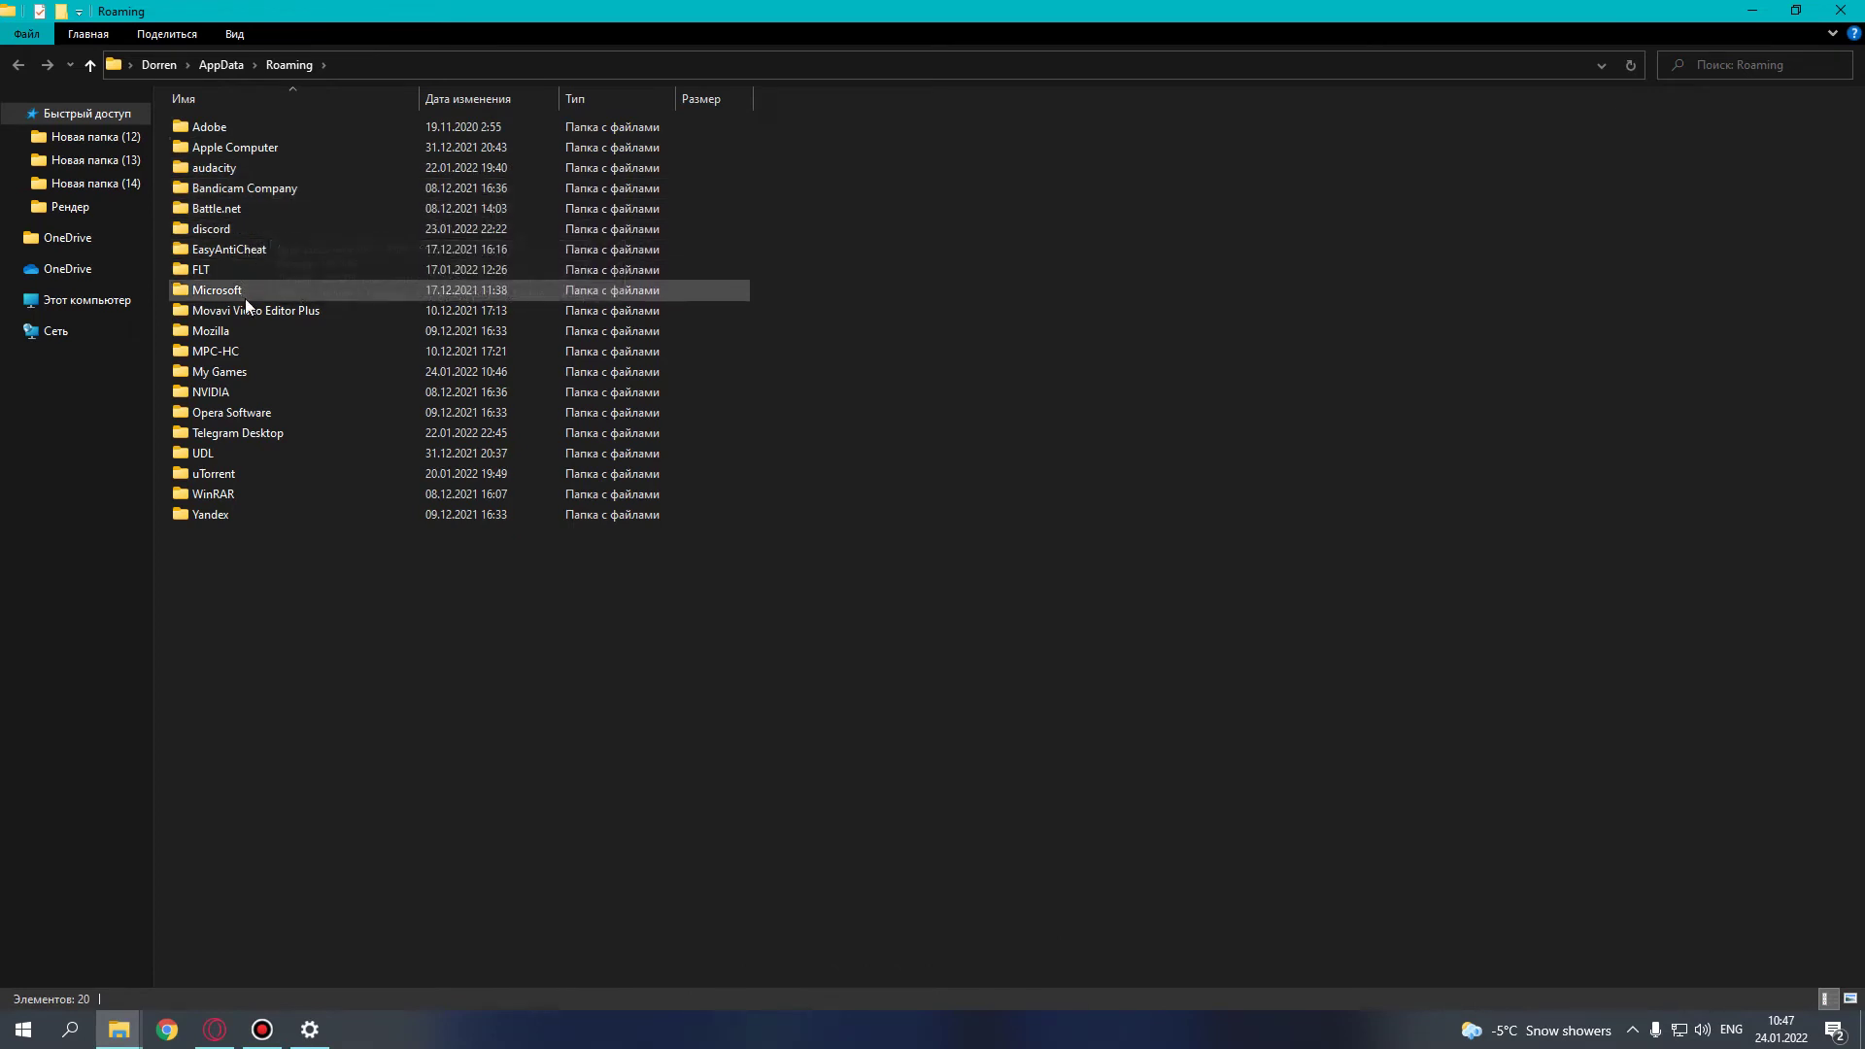
- Delete the Dead space 3 folder inside the My Games folder
double_click(233, 374)
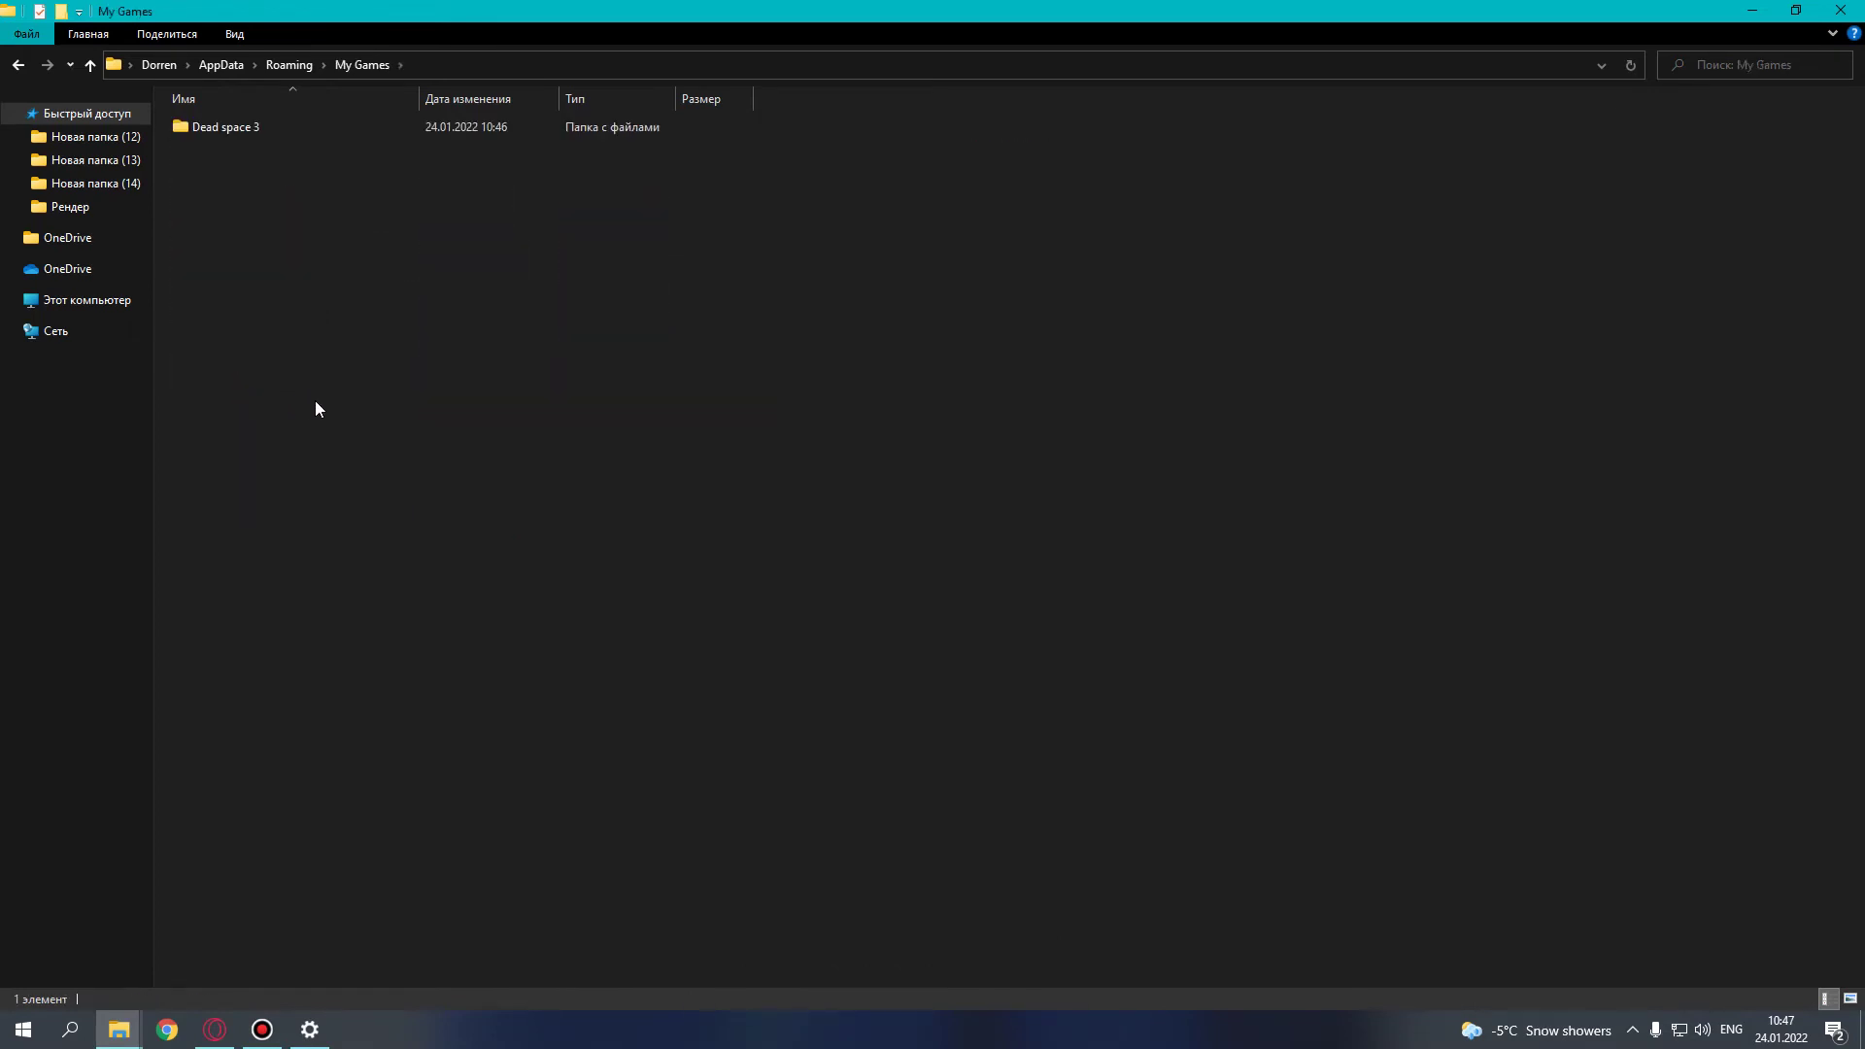
click(230, 136)
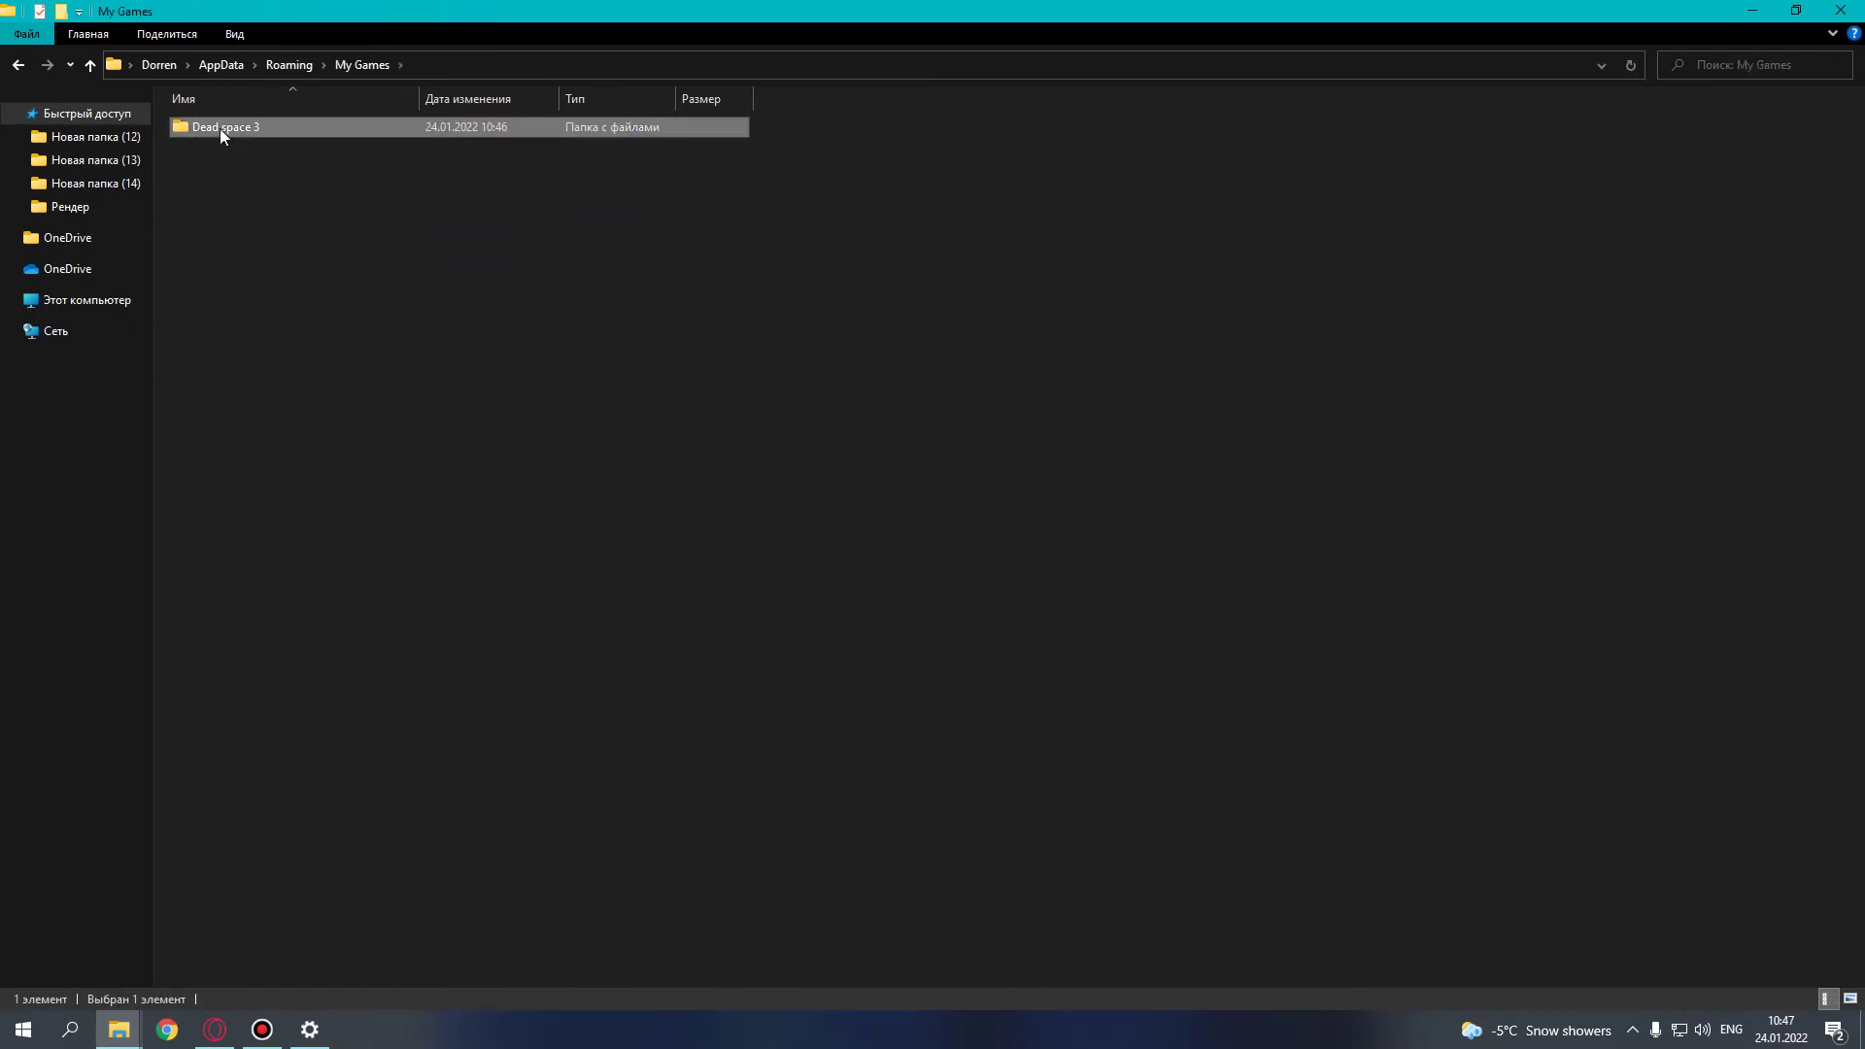
right_click(220, 128)
click(297, 507)
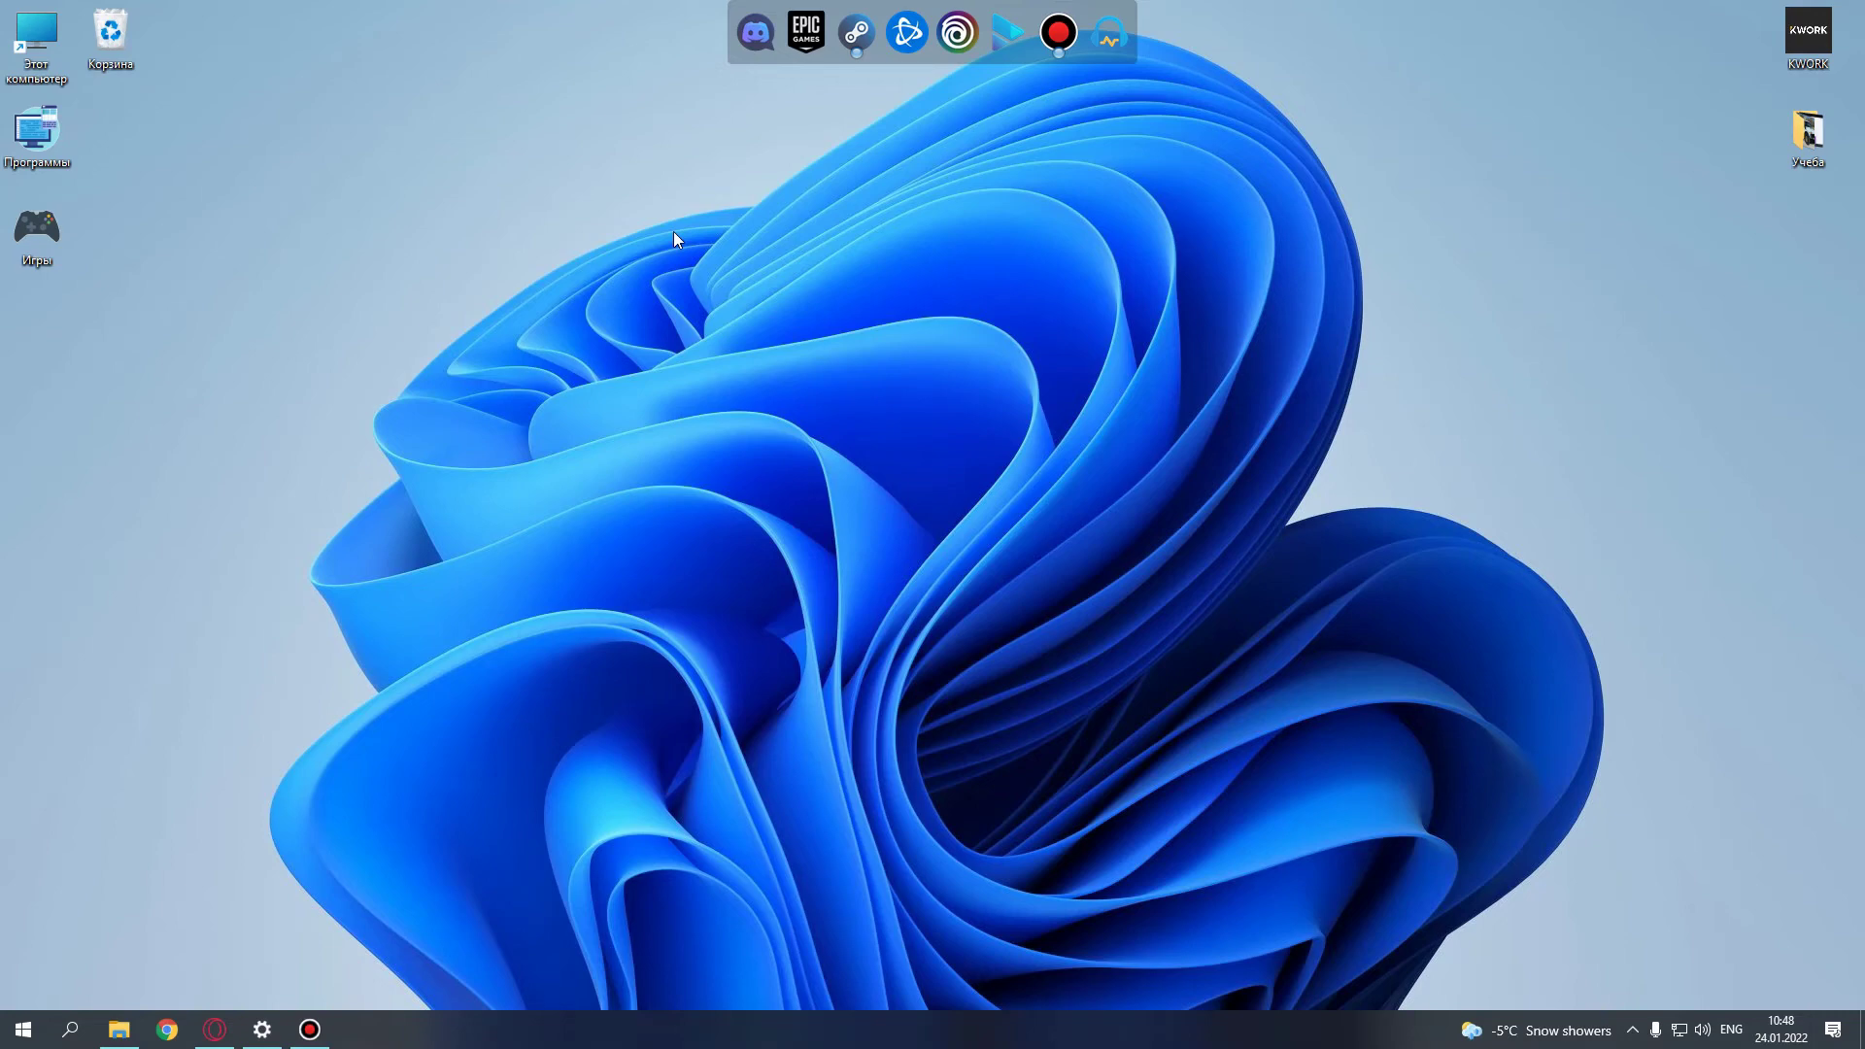
- Browse from This PC to the folder C:\Windows\SoftwareDistribution\Download
double_click(29, 48)
double_click(284, 280)
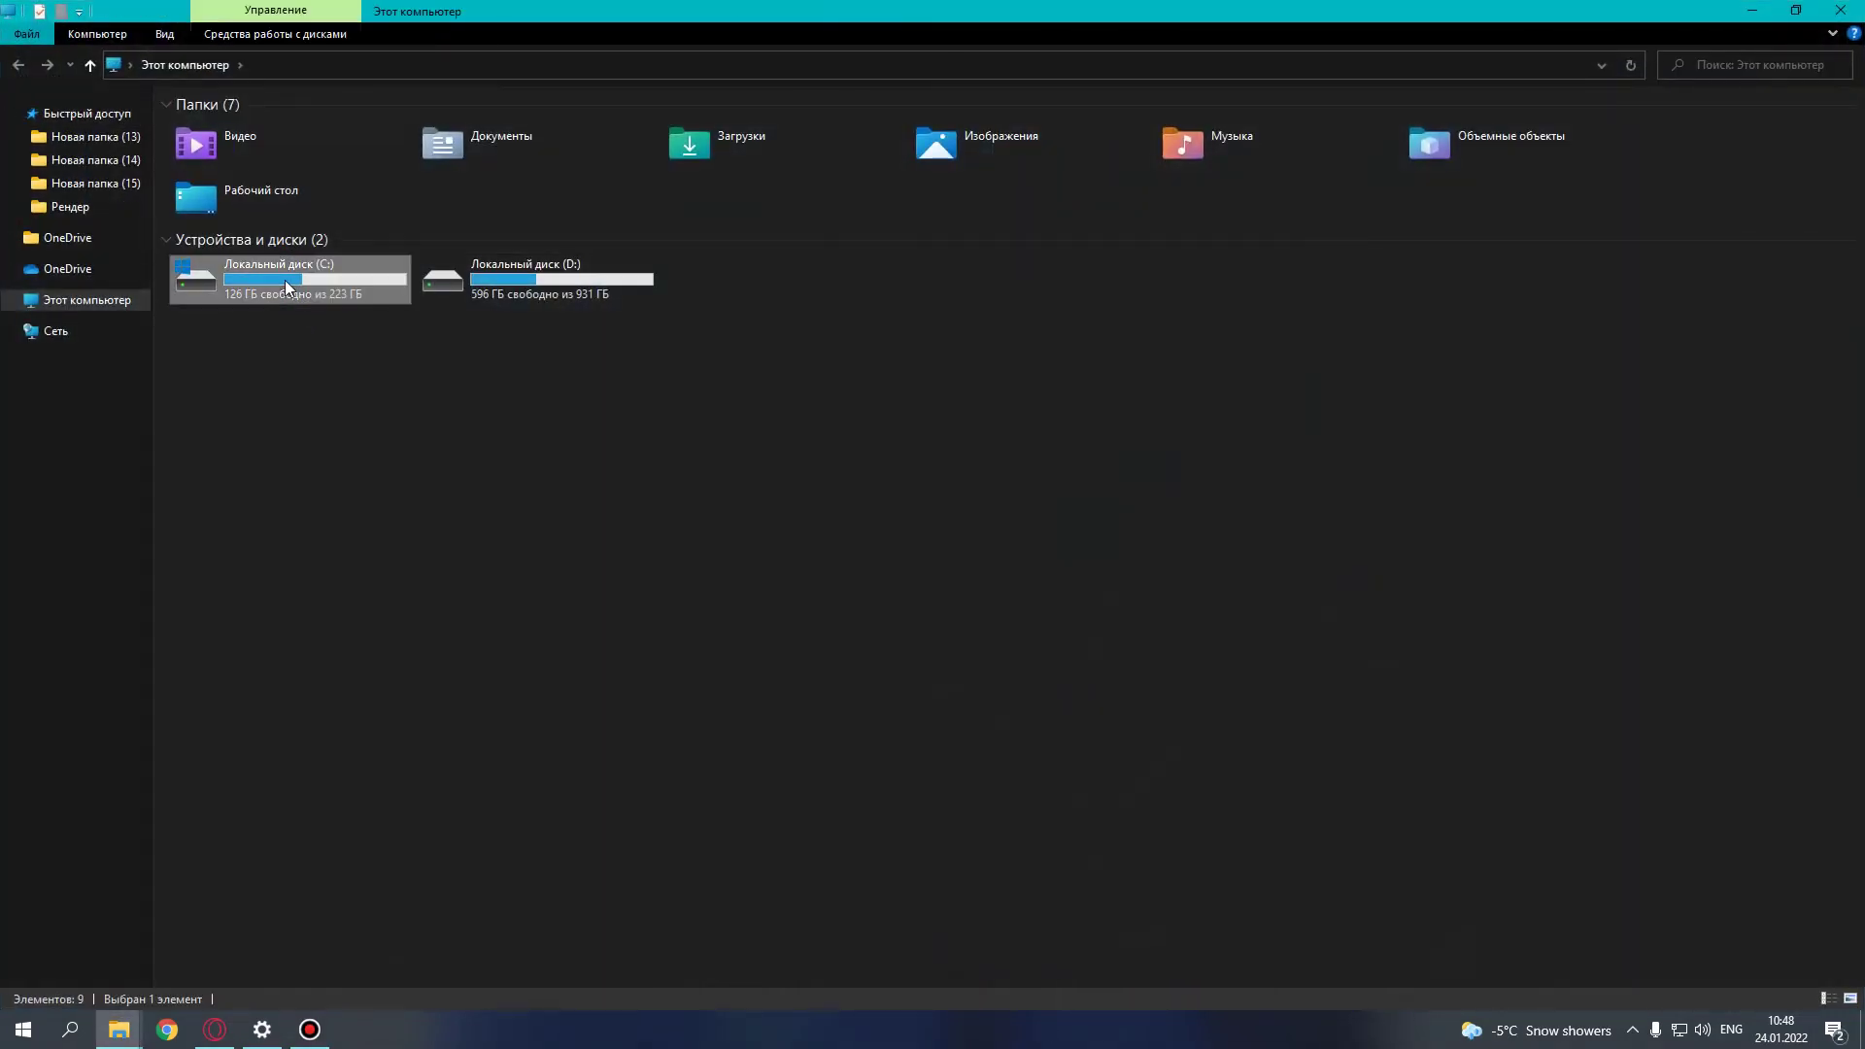
double_click(209, 209)
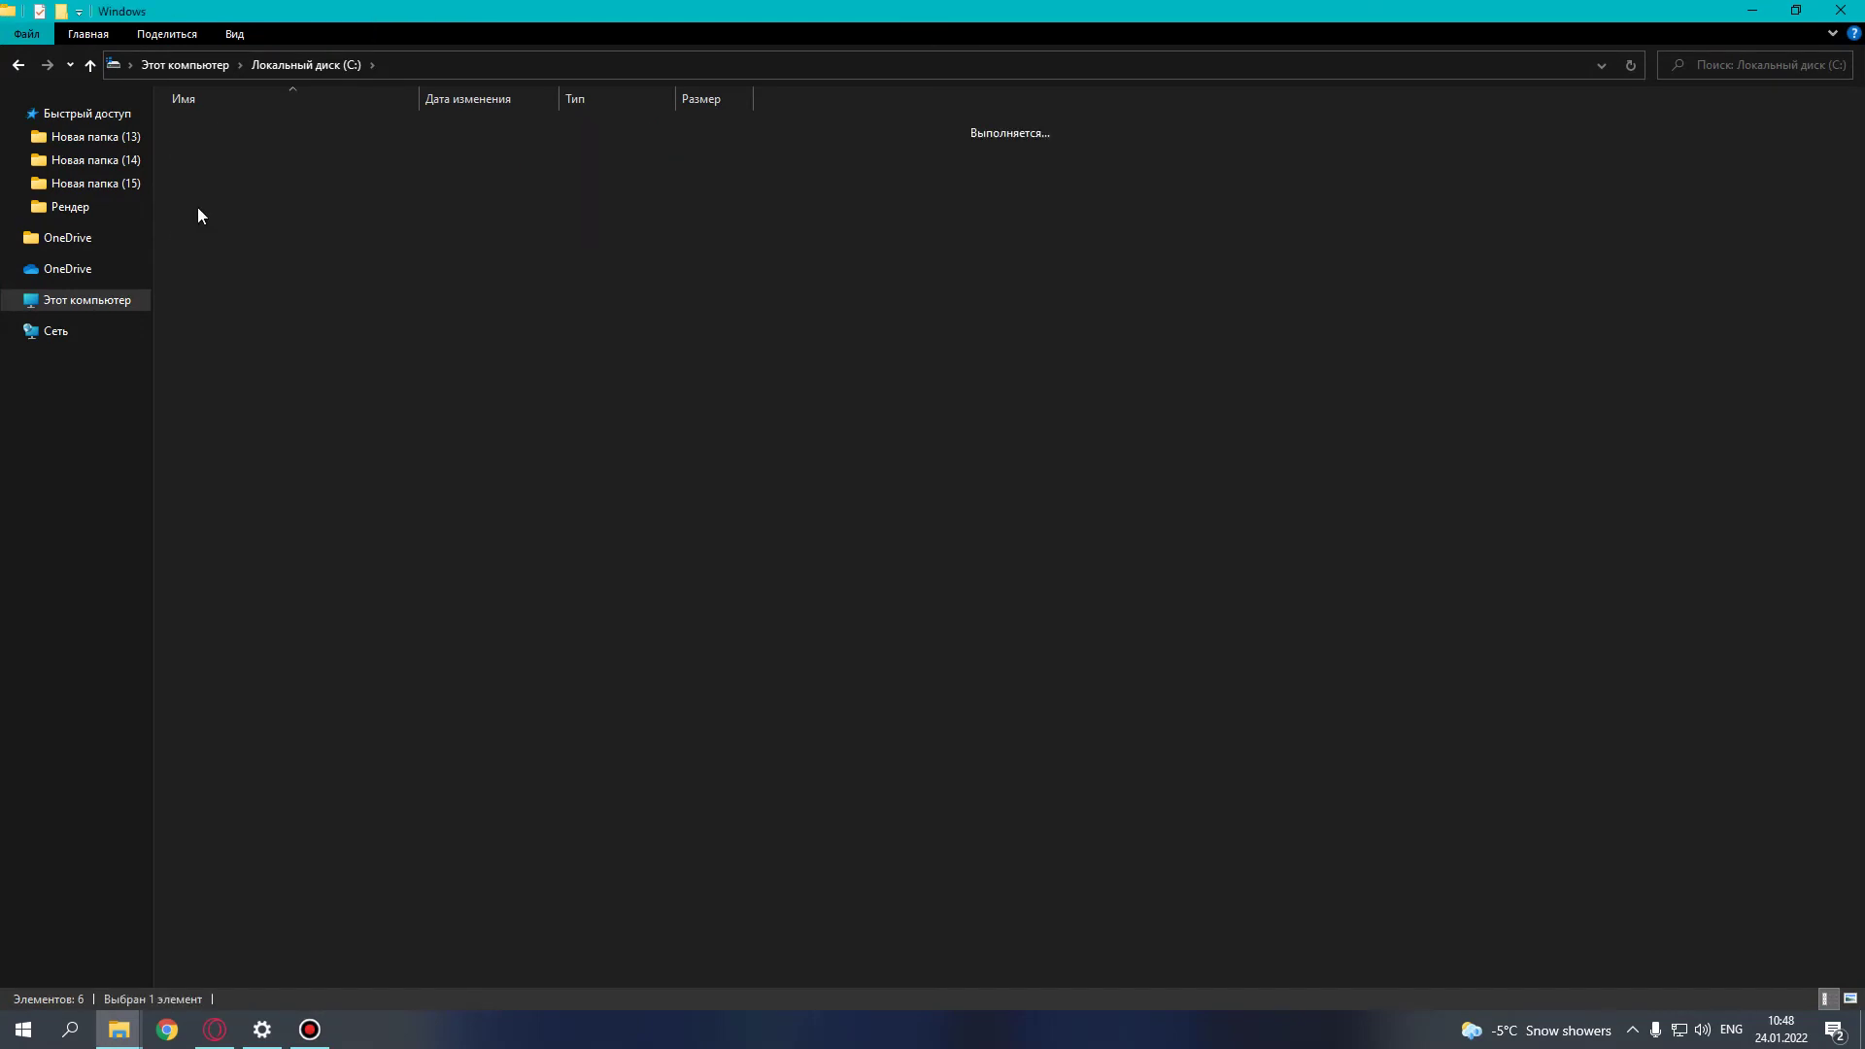
drag(1856, 304, 1856, 566)
double_click(233, 686)
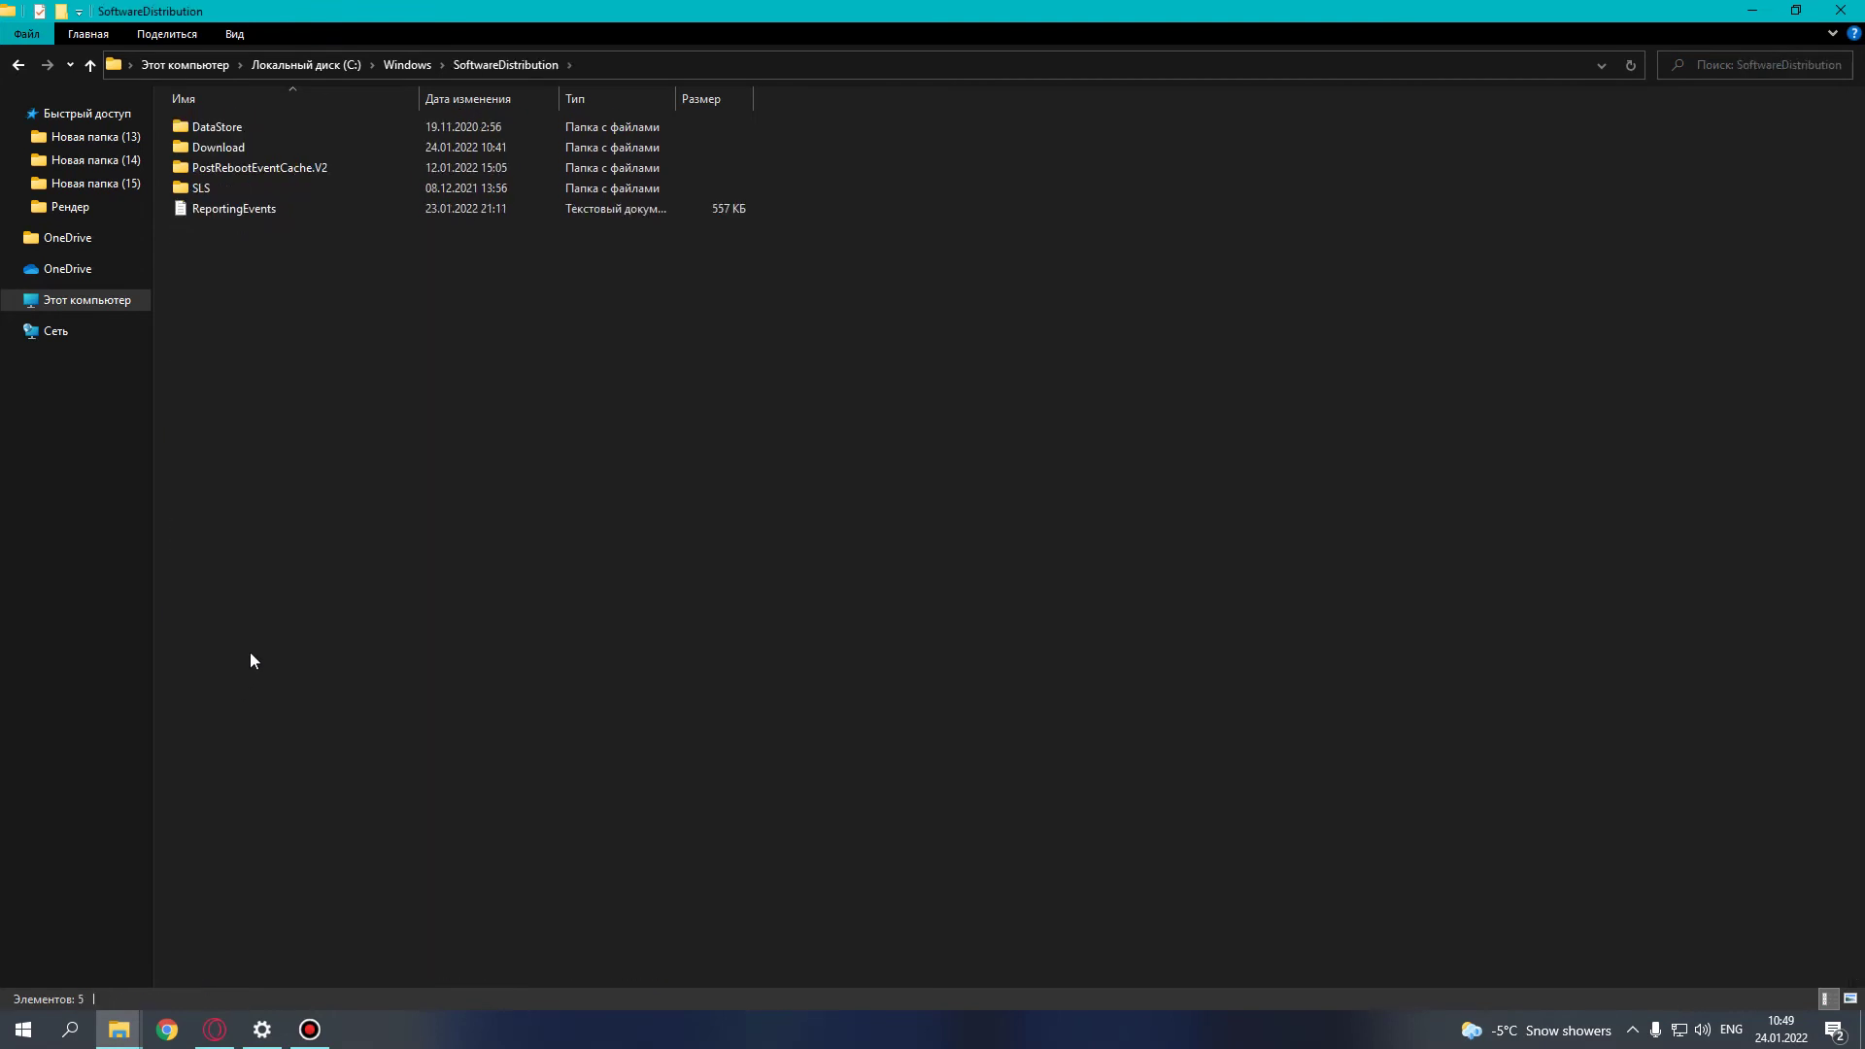
double_click(219, 148)
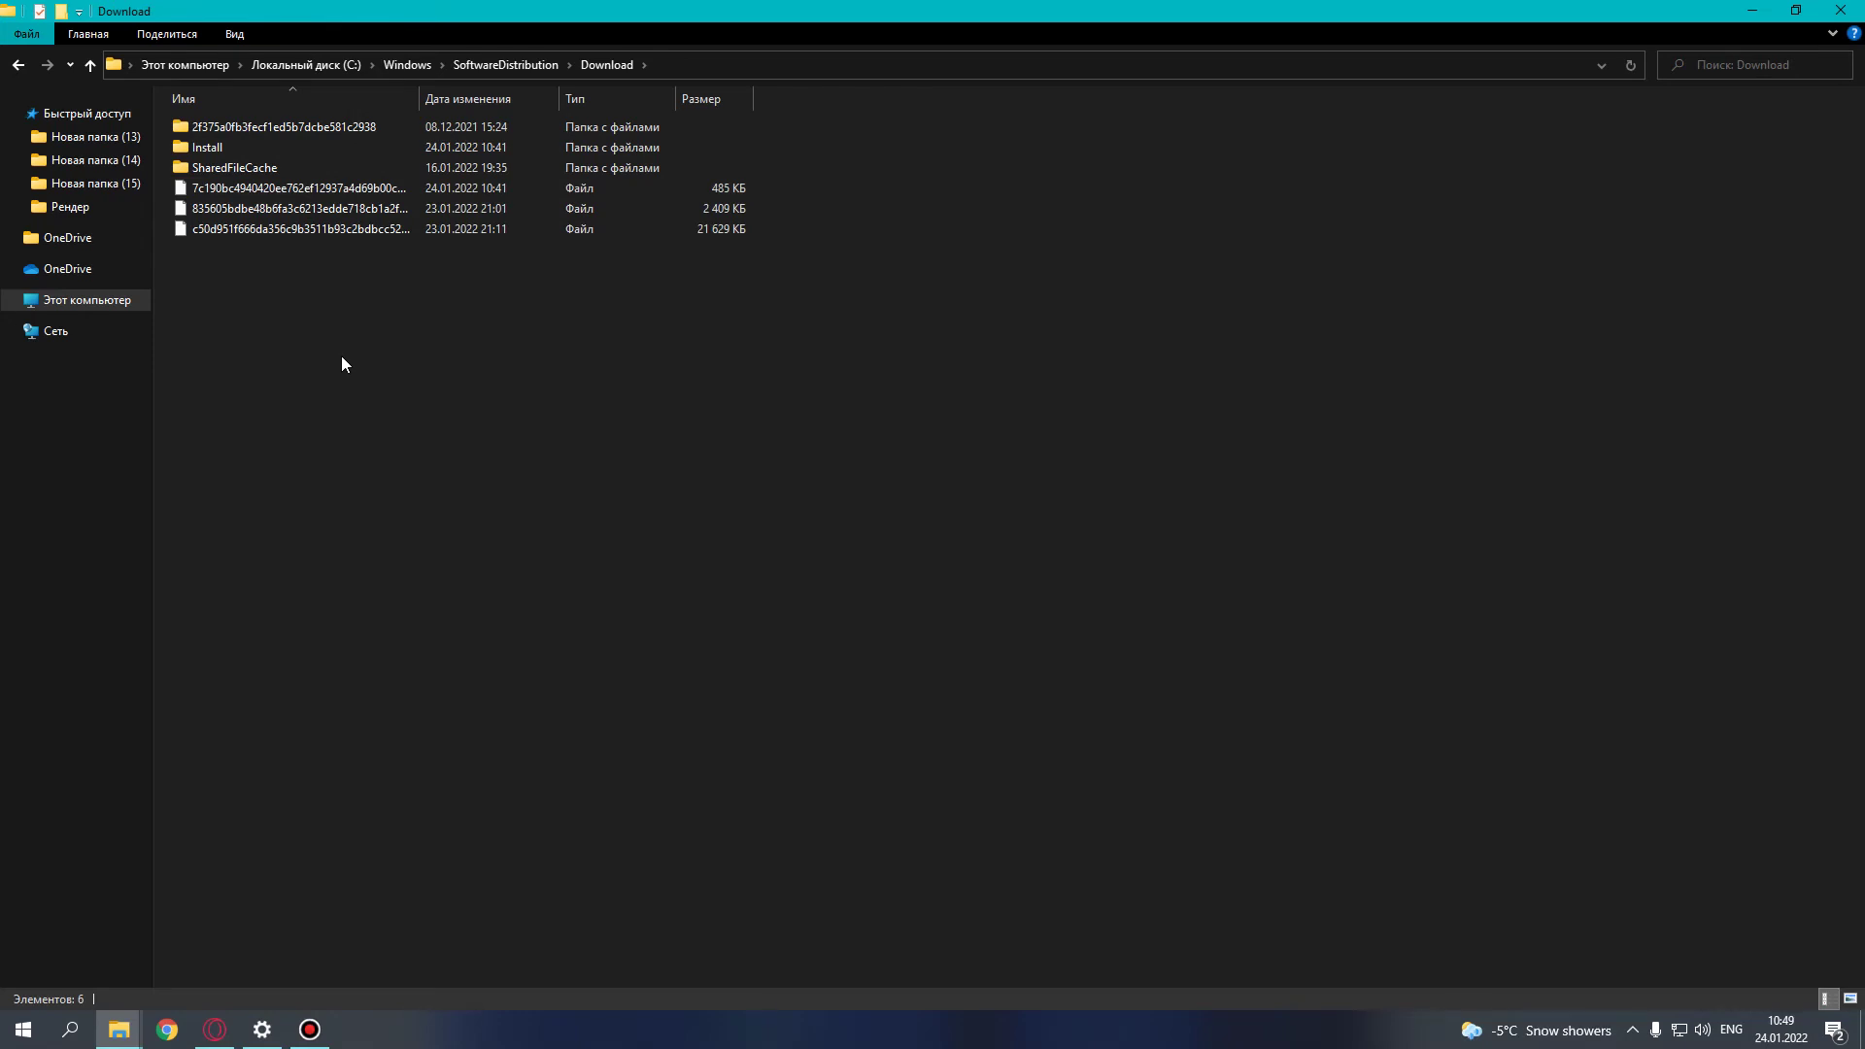
- Delete all contents of the SoftwareDistribution Download folder with administrator rights, applying to all current items
drag(341, 355, 1172, 200)
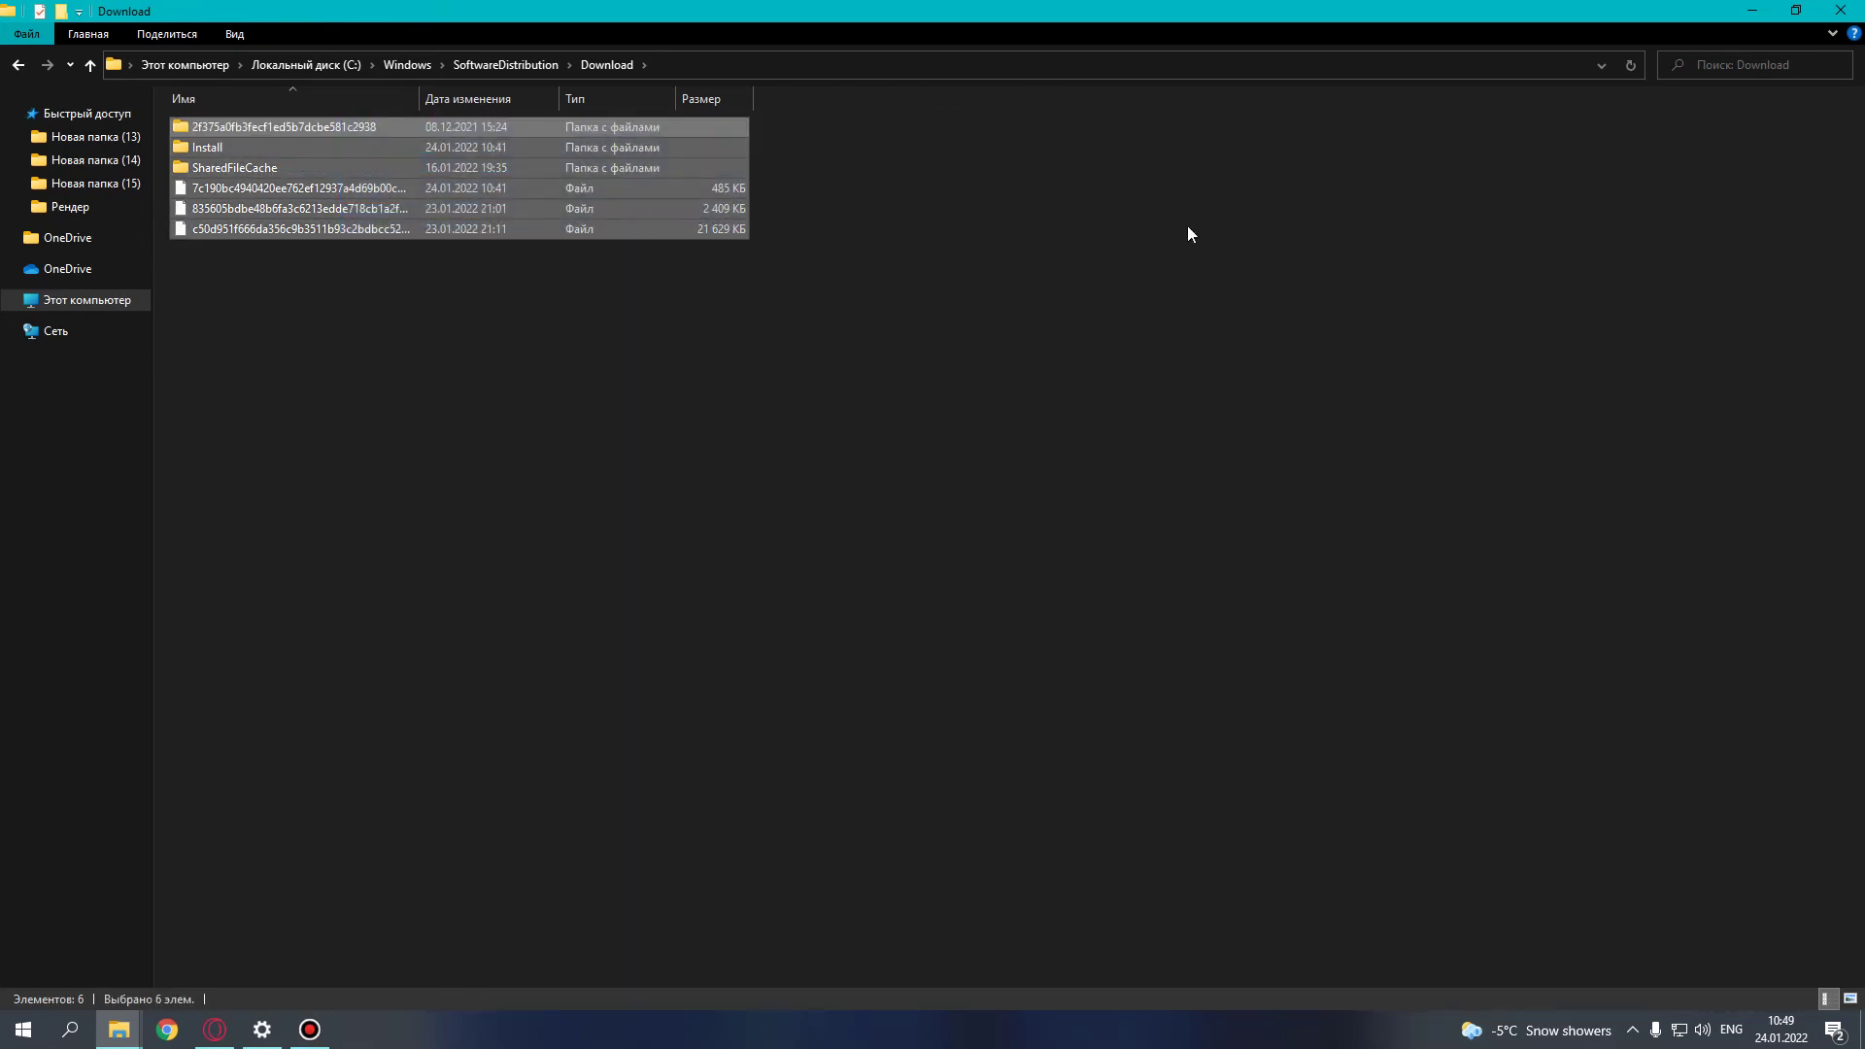
key(Delete)
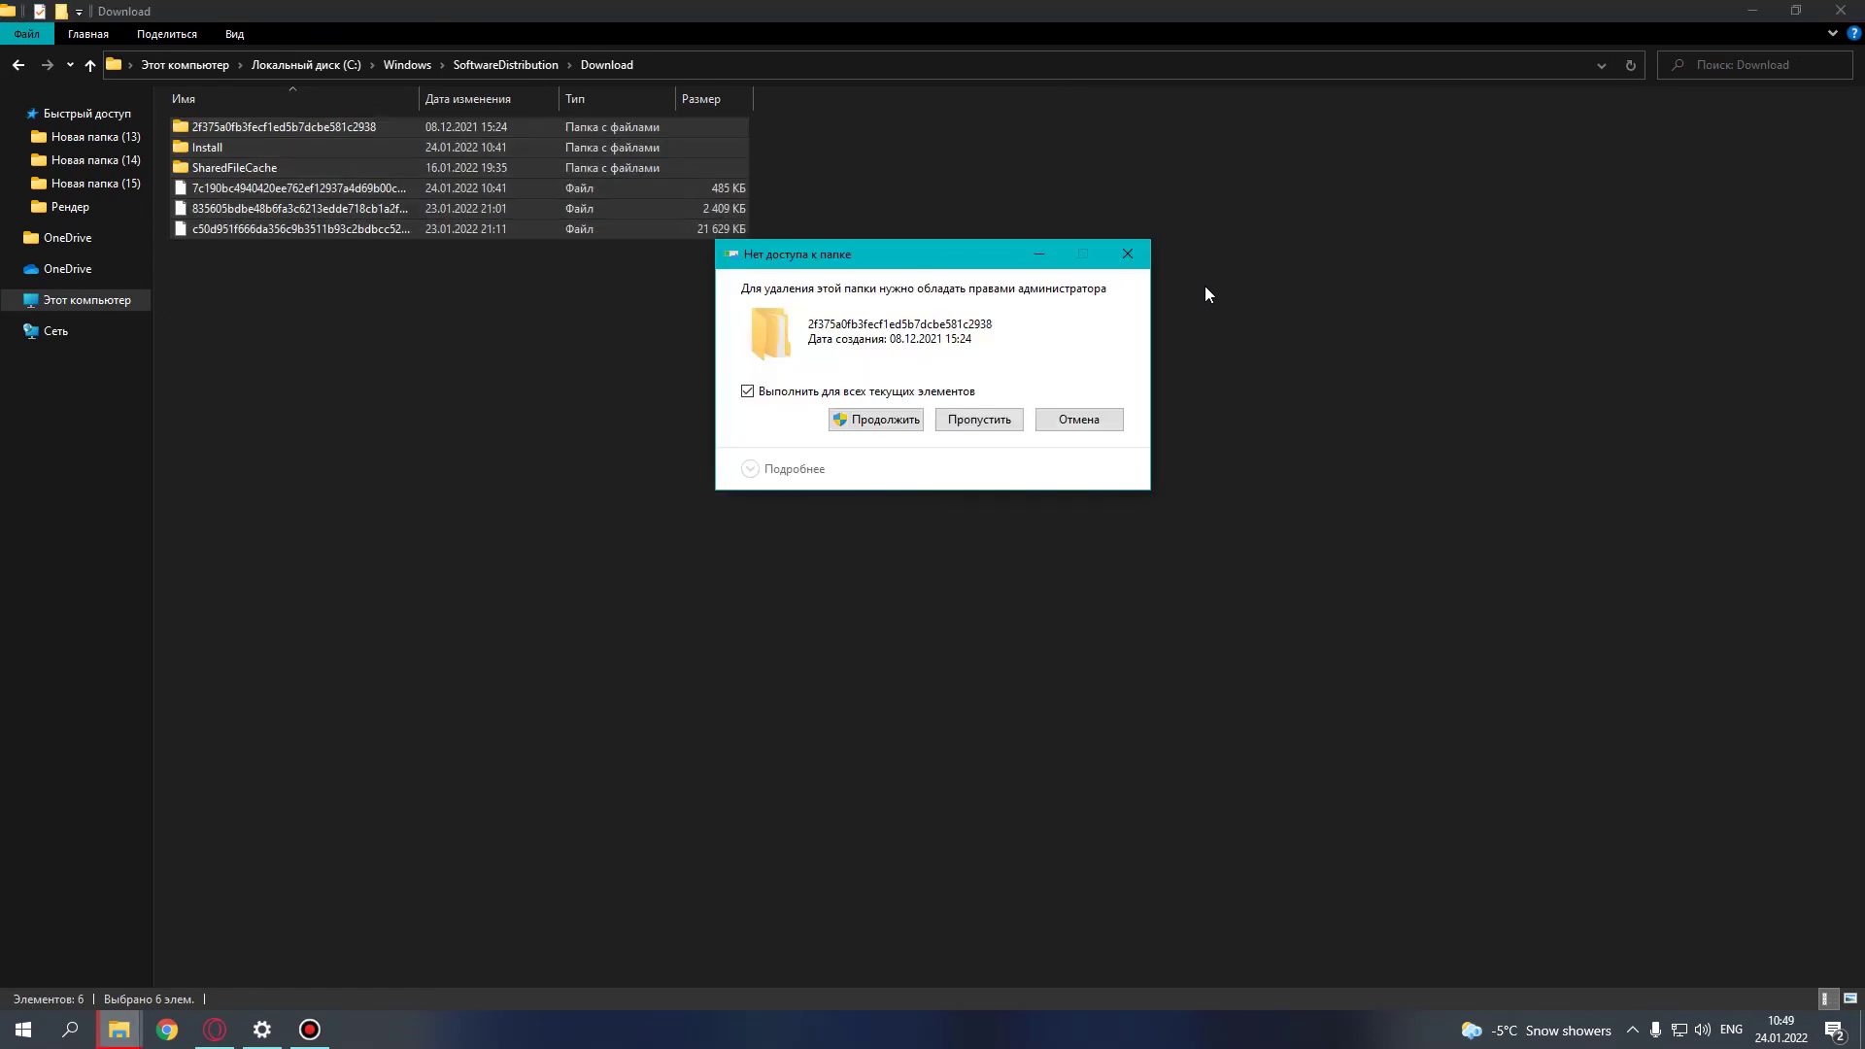
click(899, 429)
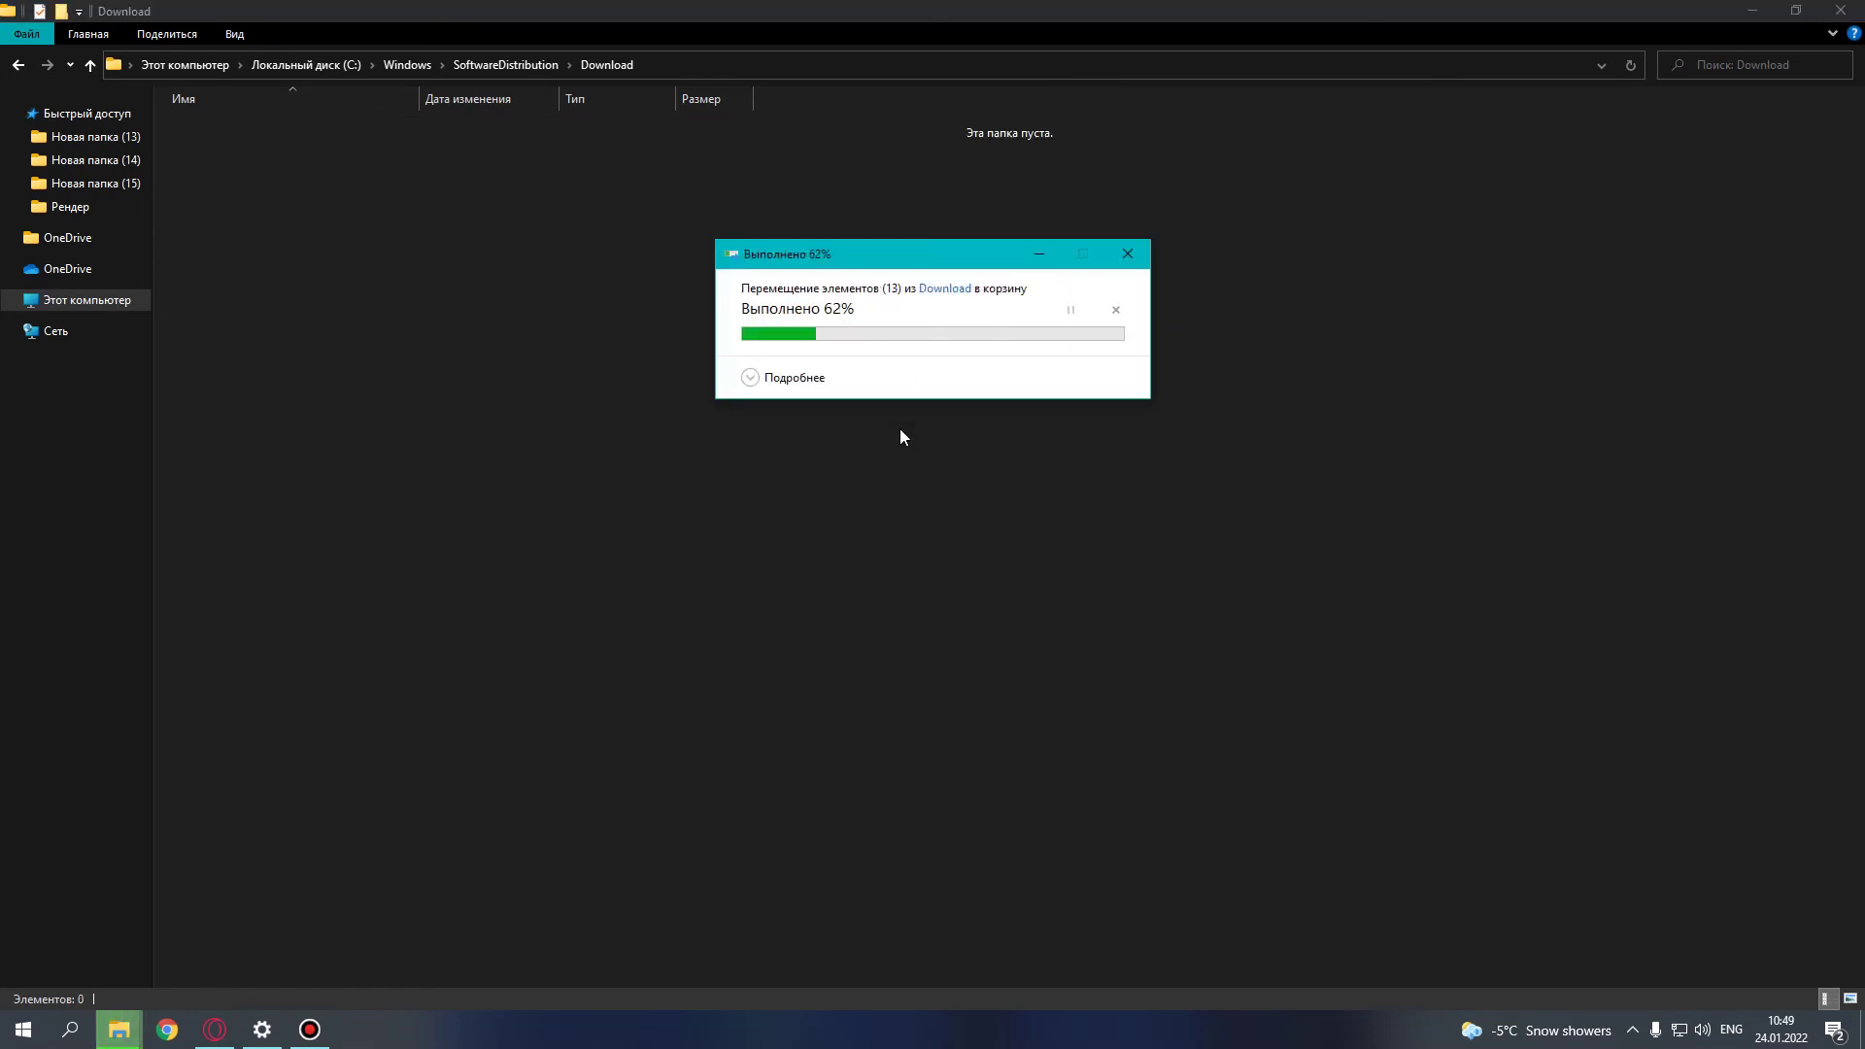